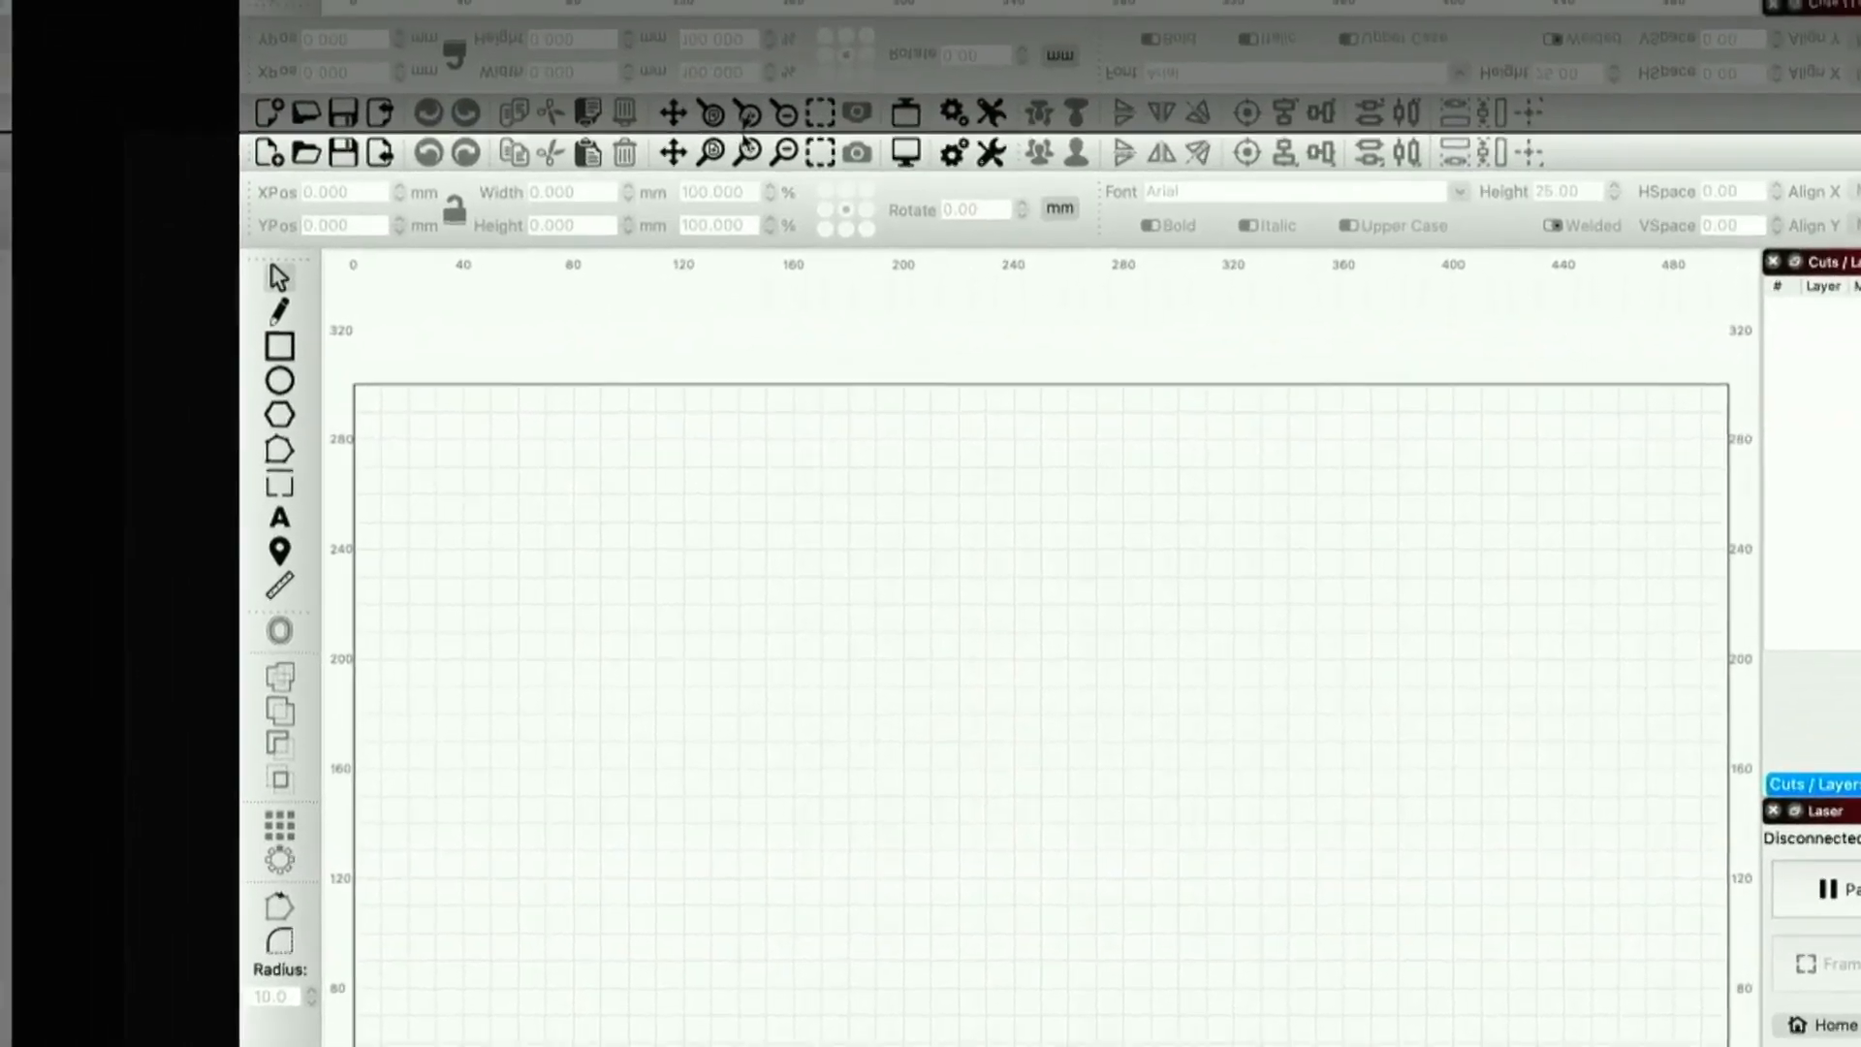
Add the "Future bikes in the highlands" image from the Laser Livestream art library to the workspace and close the library.
left_click(725, 151)
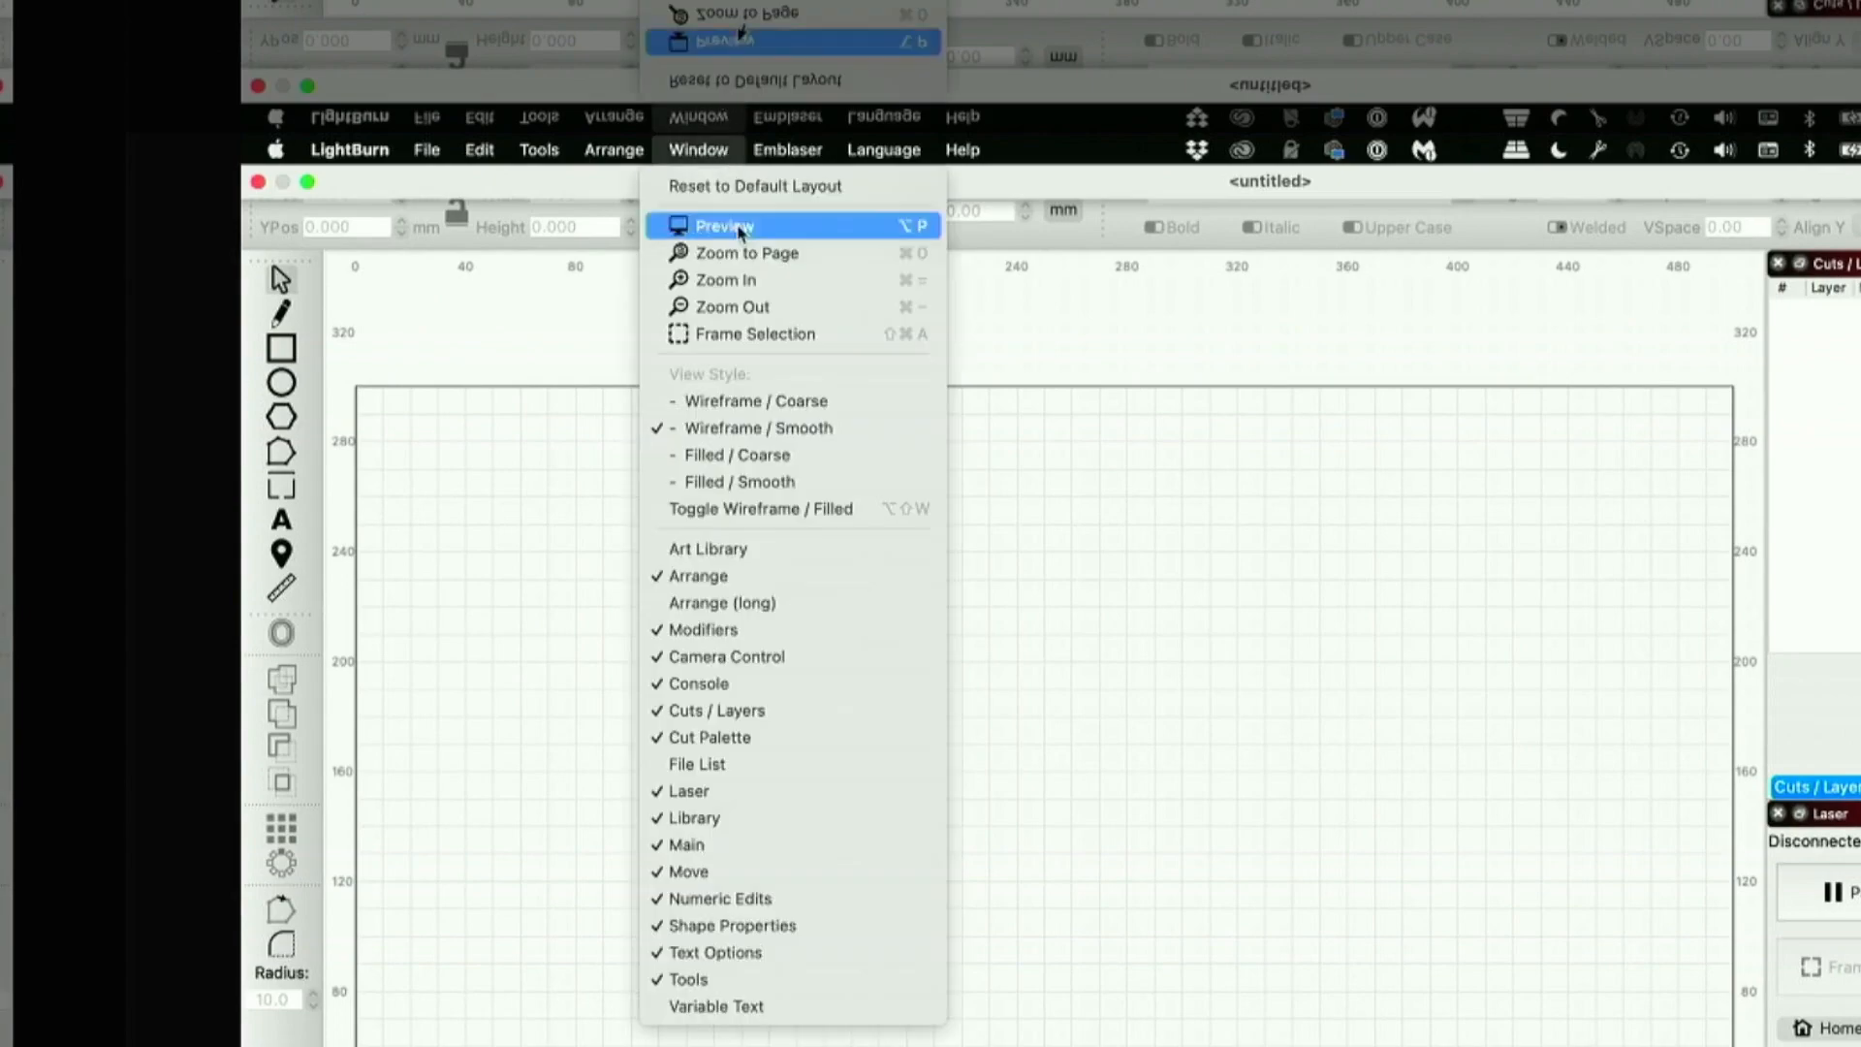
left_click(820, 549)
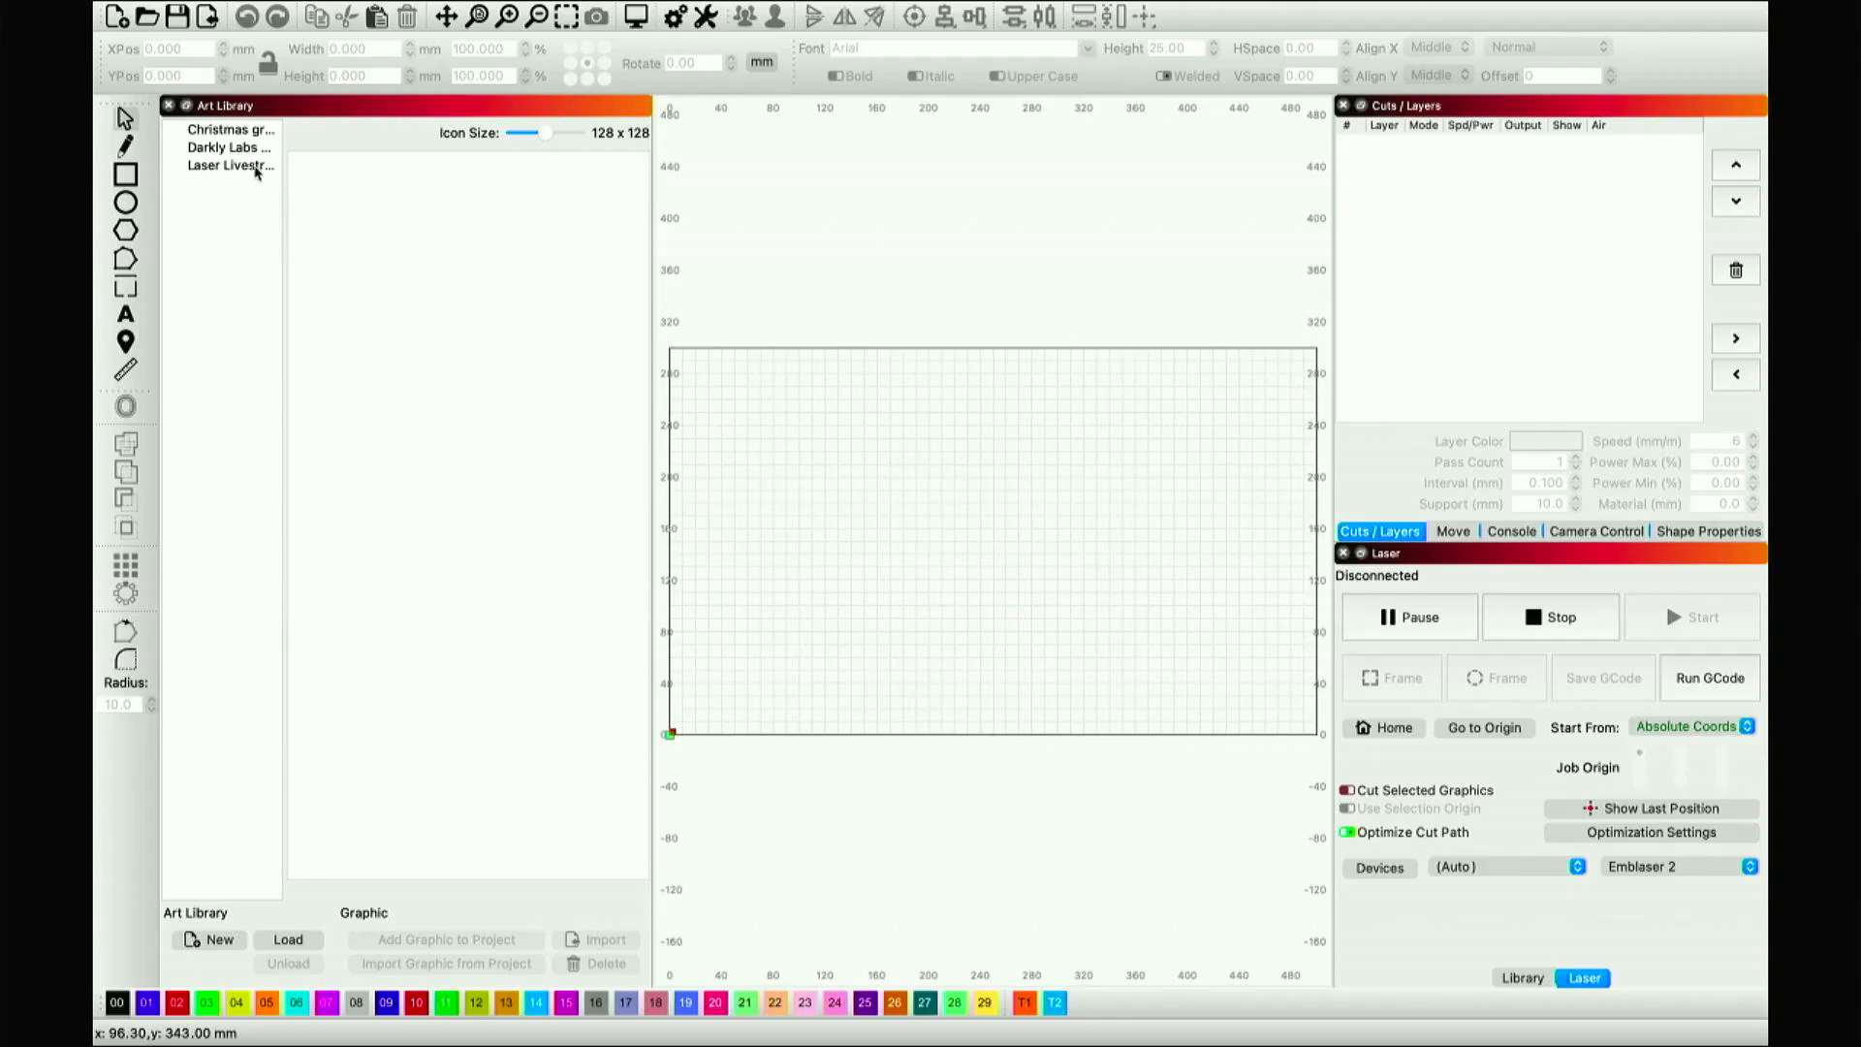
left_click(411, 336)
left_click_drag(359, 184, 879, 531)
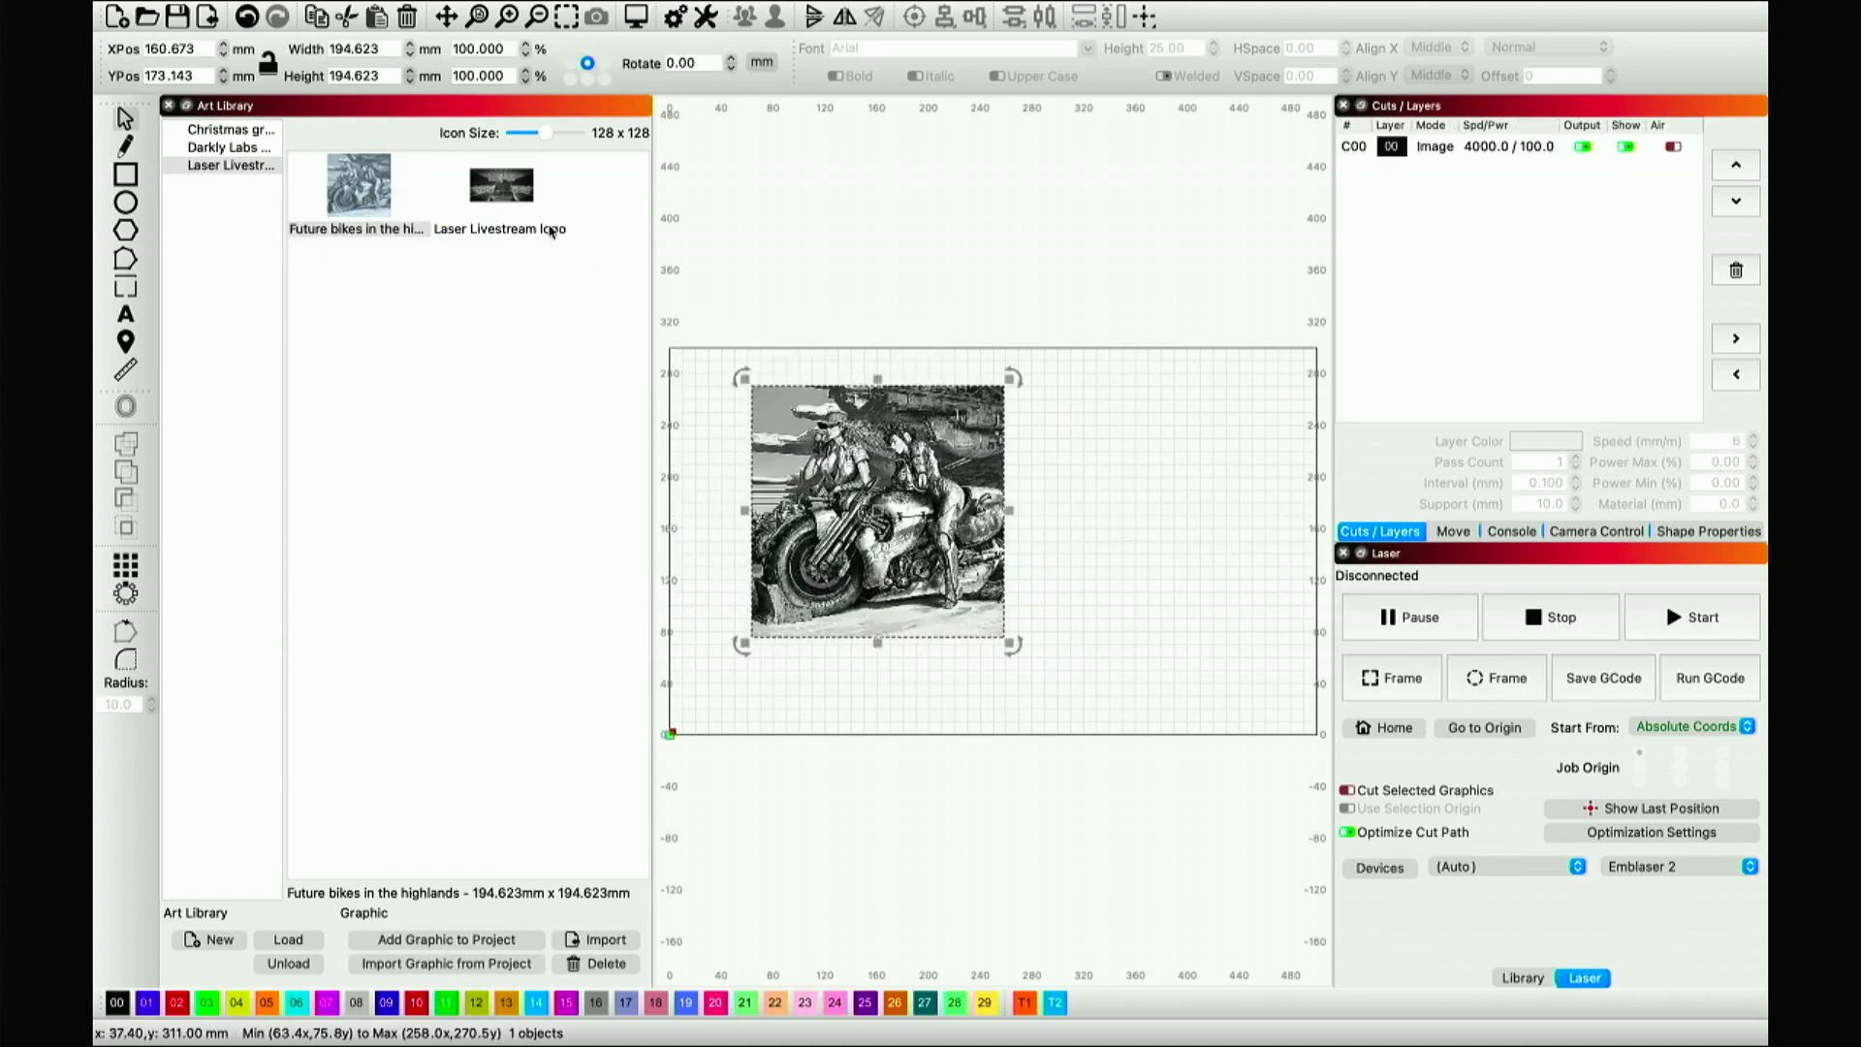
mouse_move(455, 12)
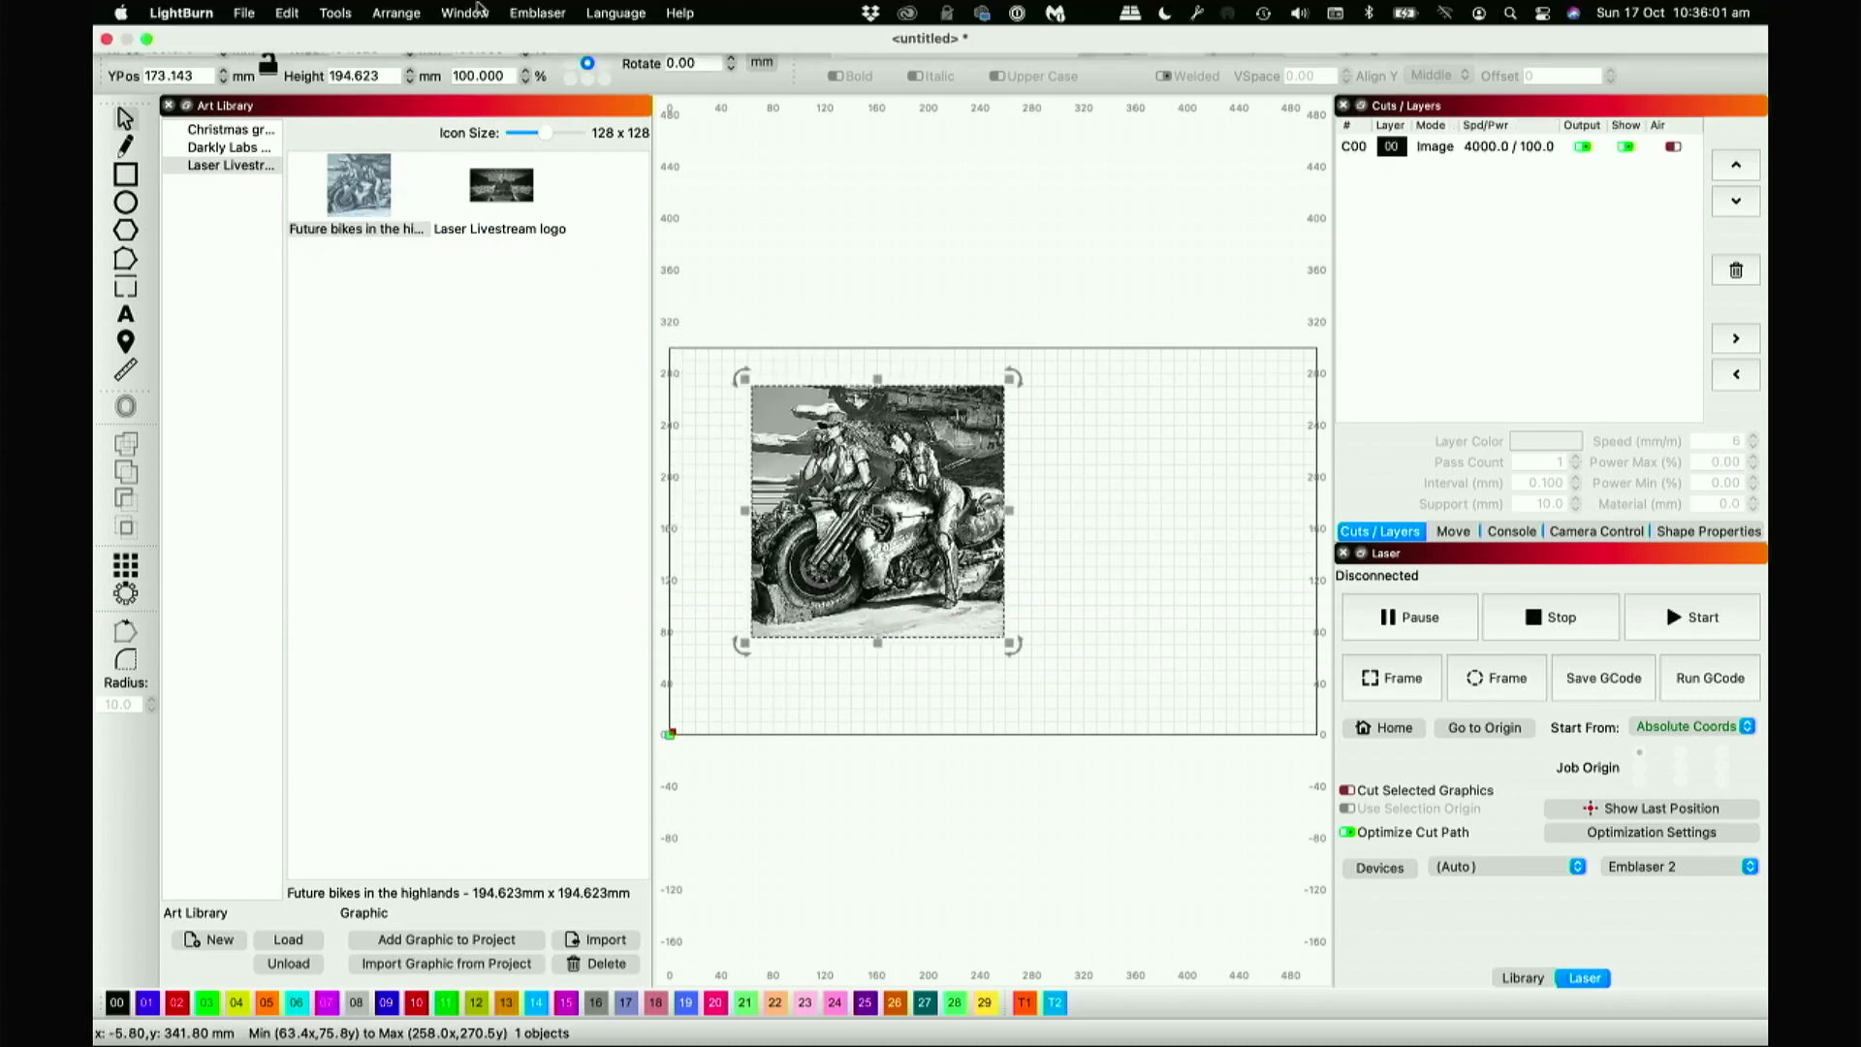
left_click(169, 105)
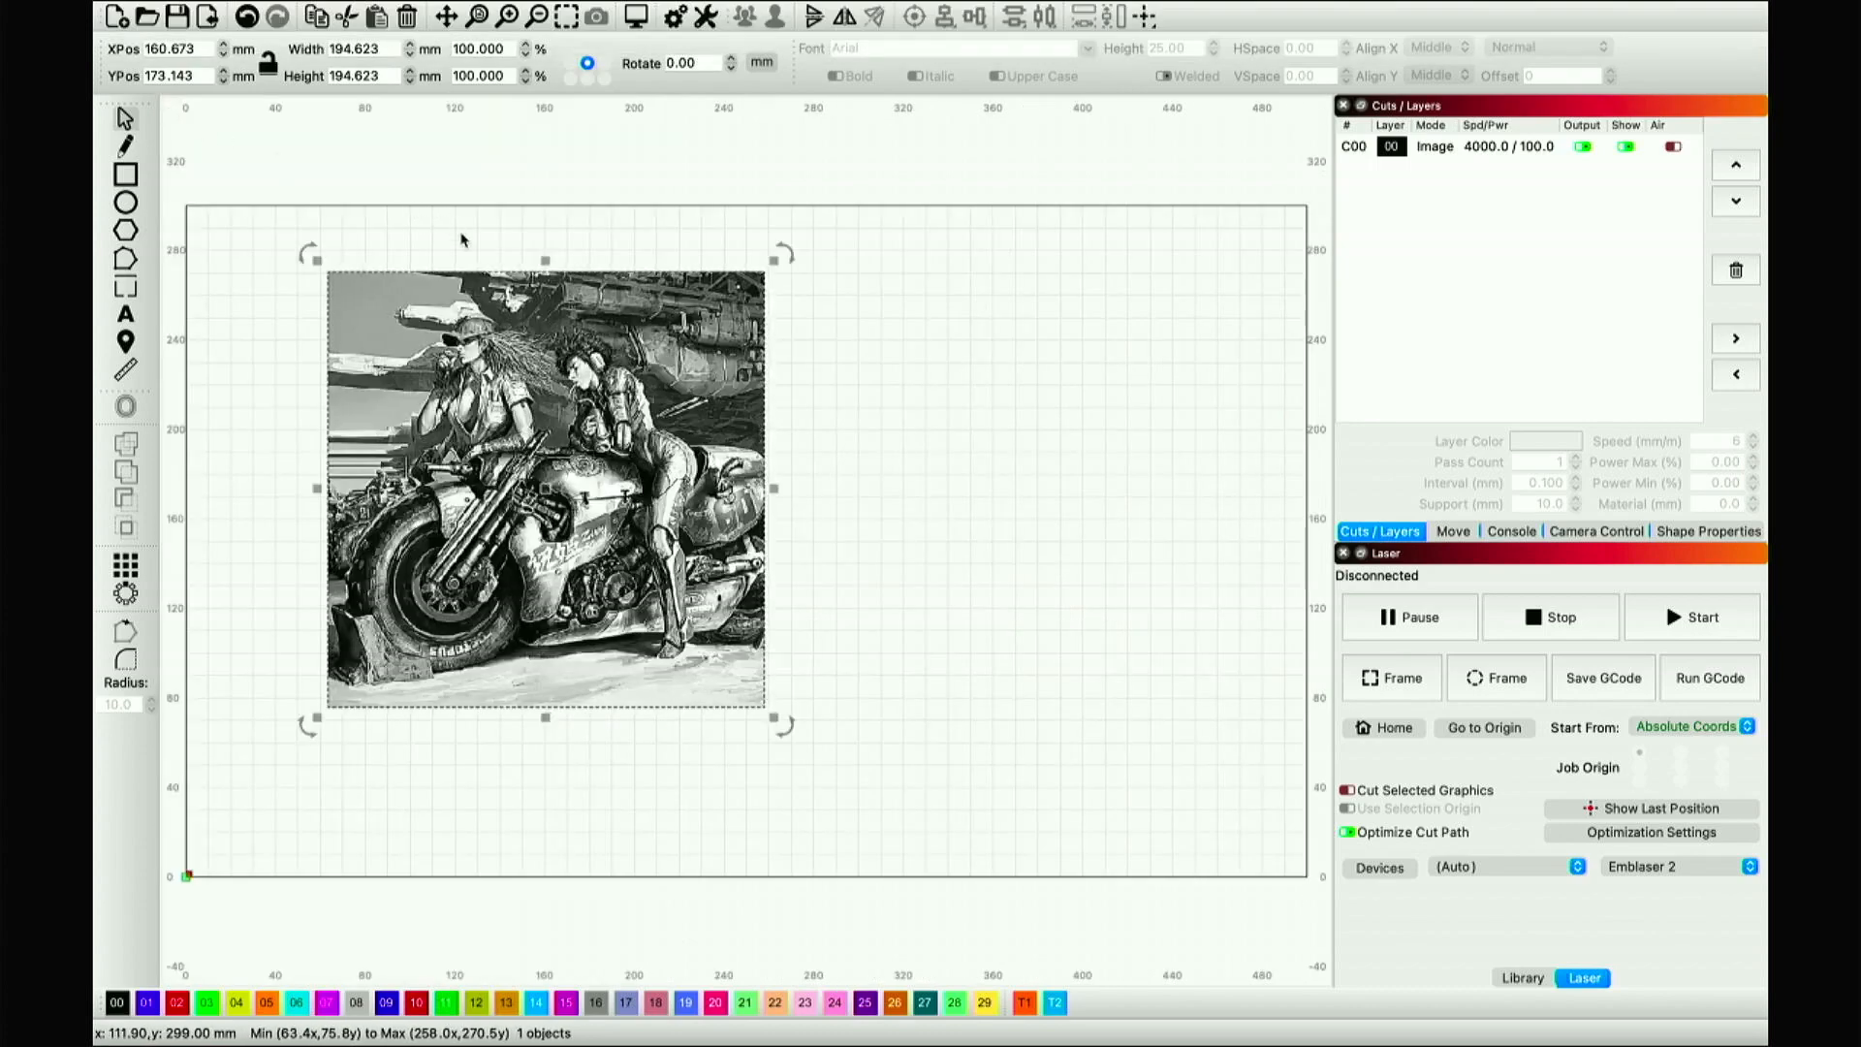
Move the motorcycle image to the right-hand part of the work area, leaving the left half of the grid empty.
left_click_drag(607, 392, 551, 468)
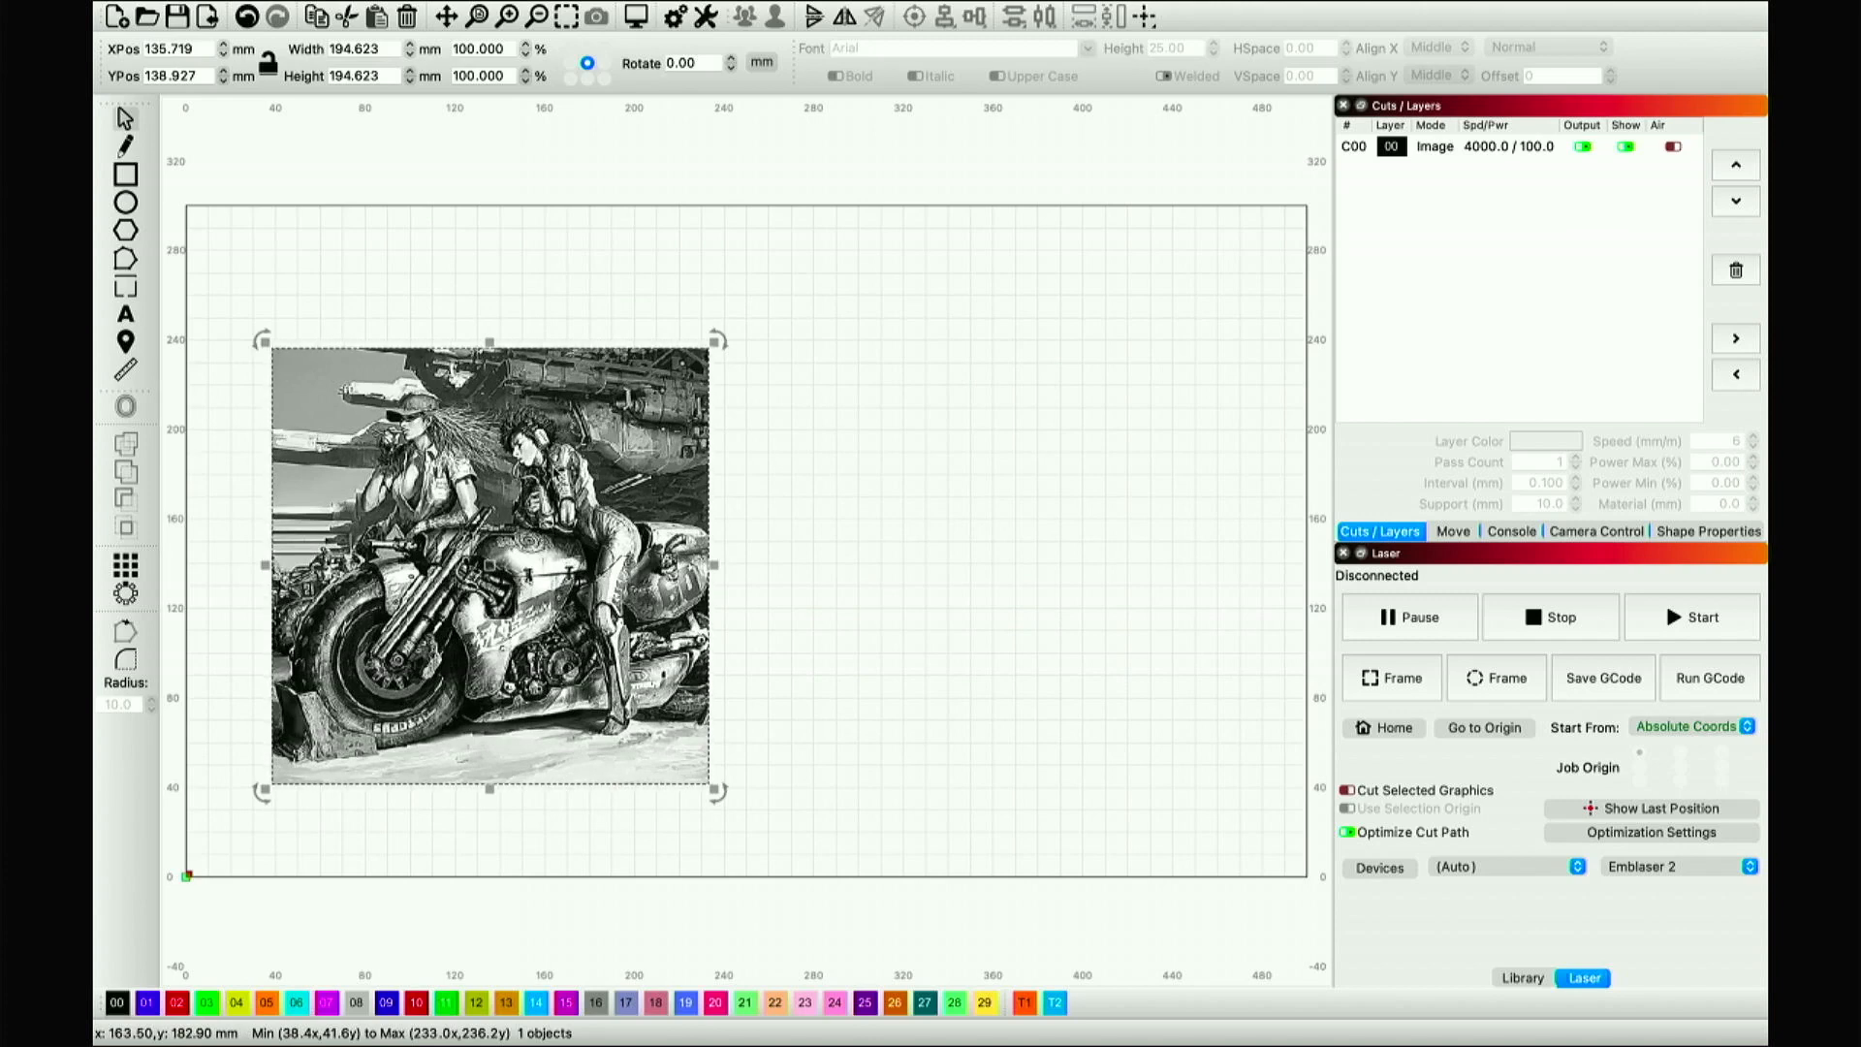
left_click(839, 496)
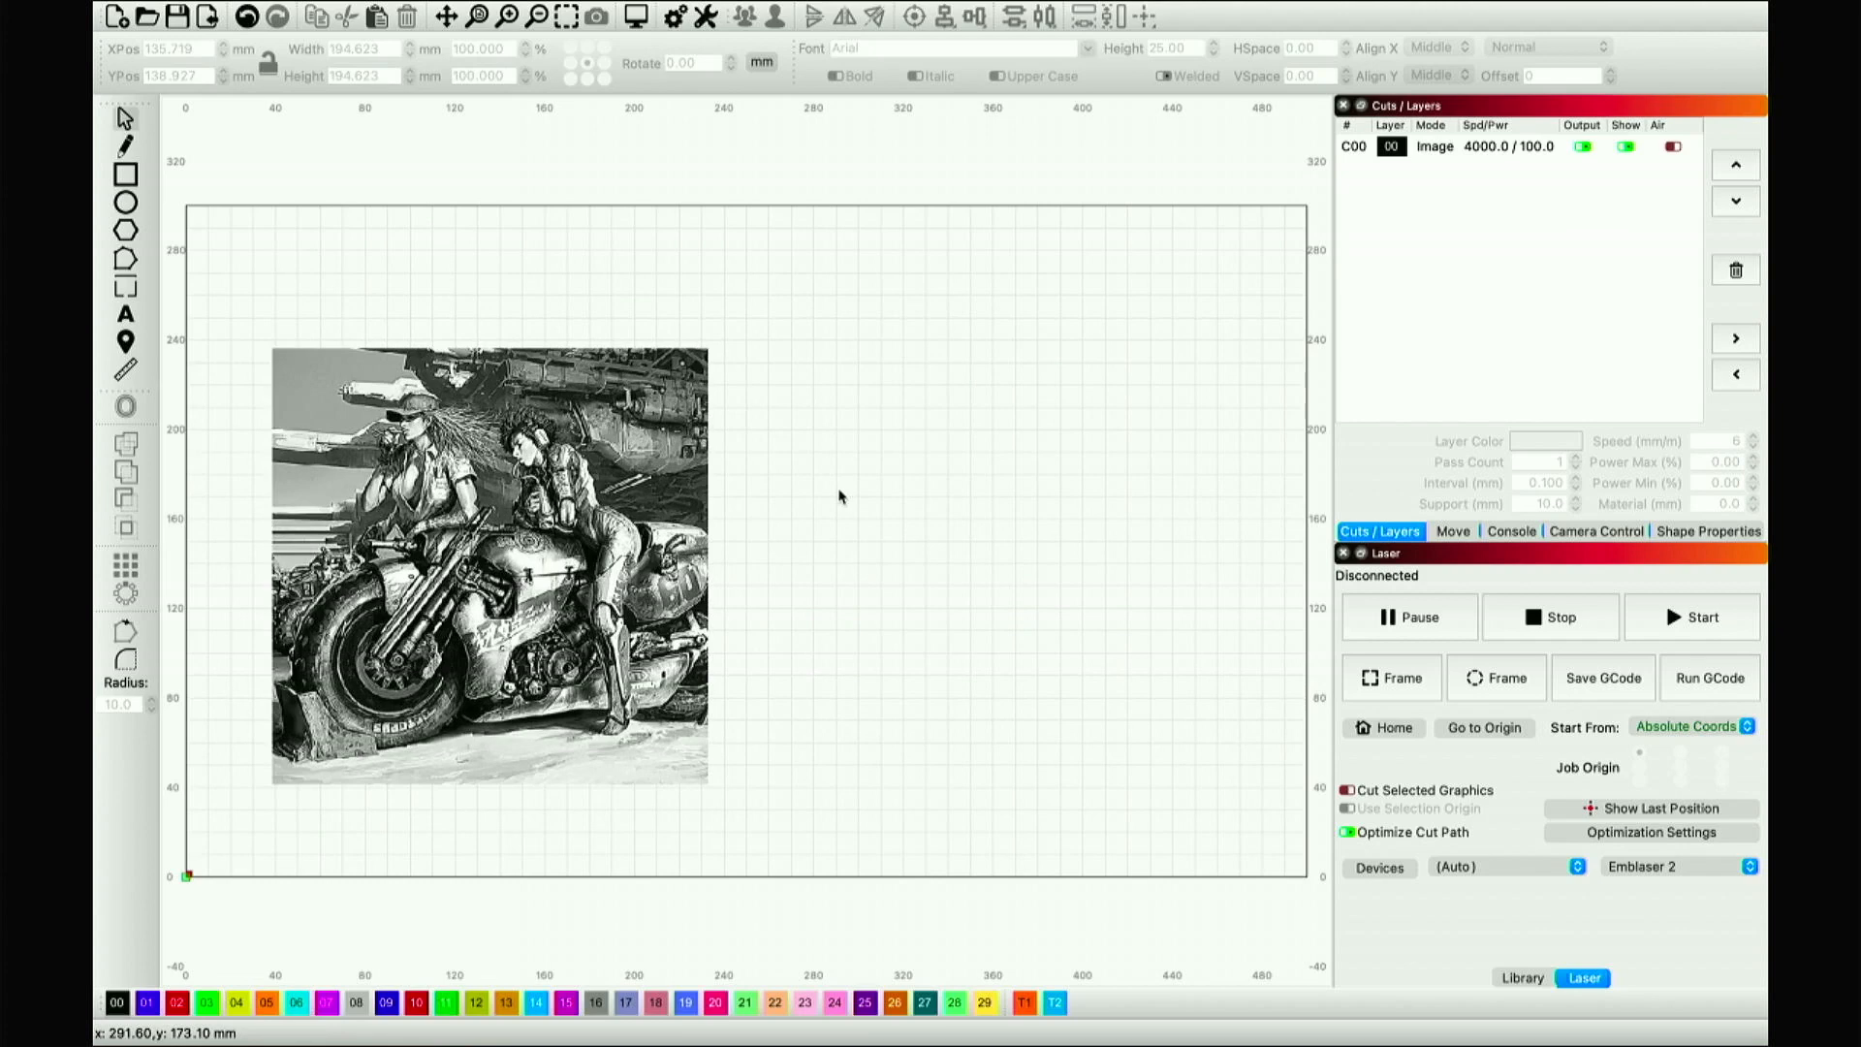
left_click_drag(575, 455, 1227, 427)
Draw a rectangle left of the image, set its width and height to 100 mm, and assign it to tool layer T1.
left_click(125, 174)
left_click_drag(261, 393, 487, 606)
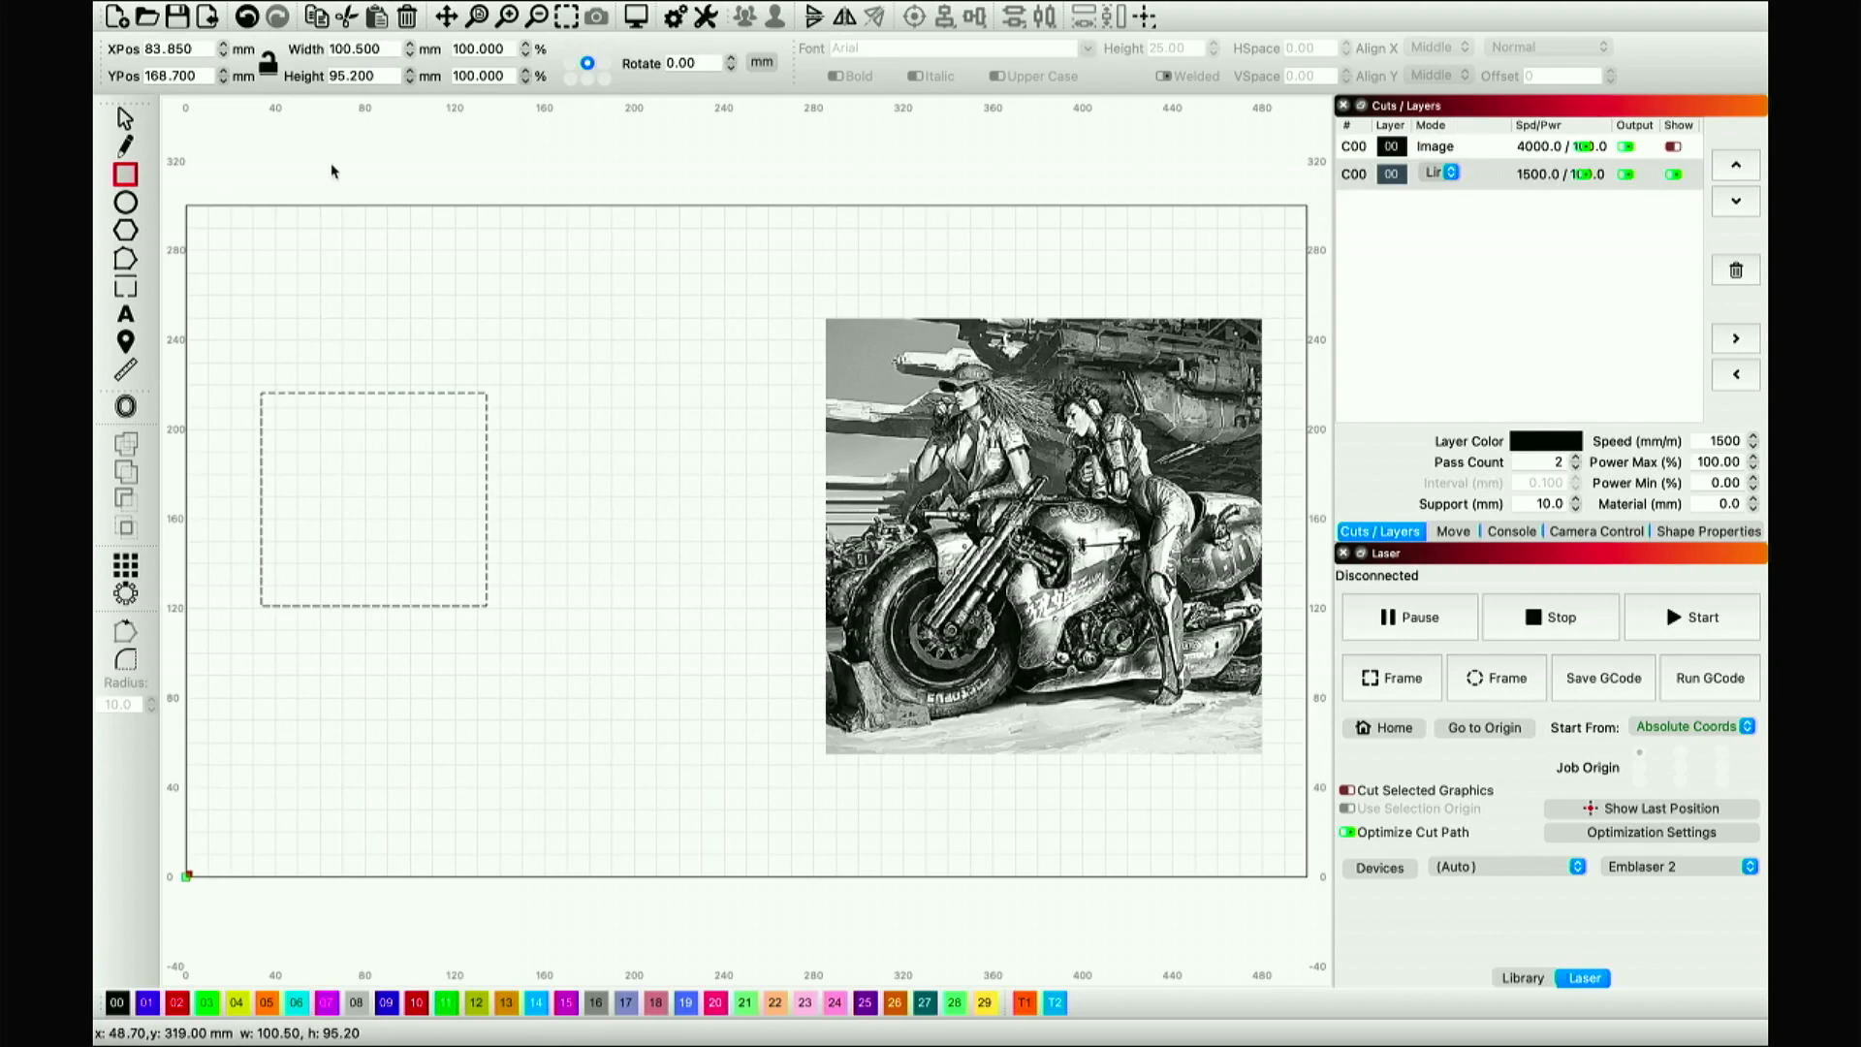
left_click_drag(384, 51, 295, 53)
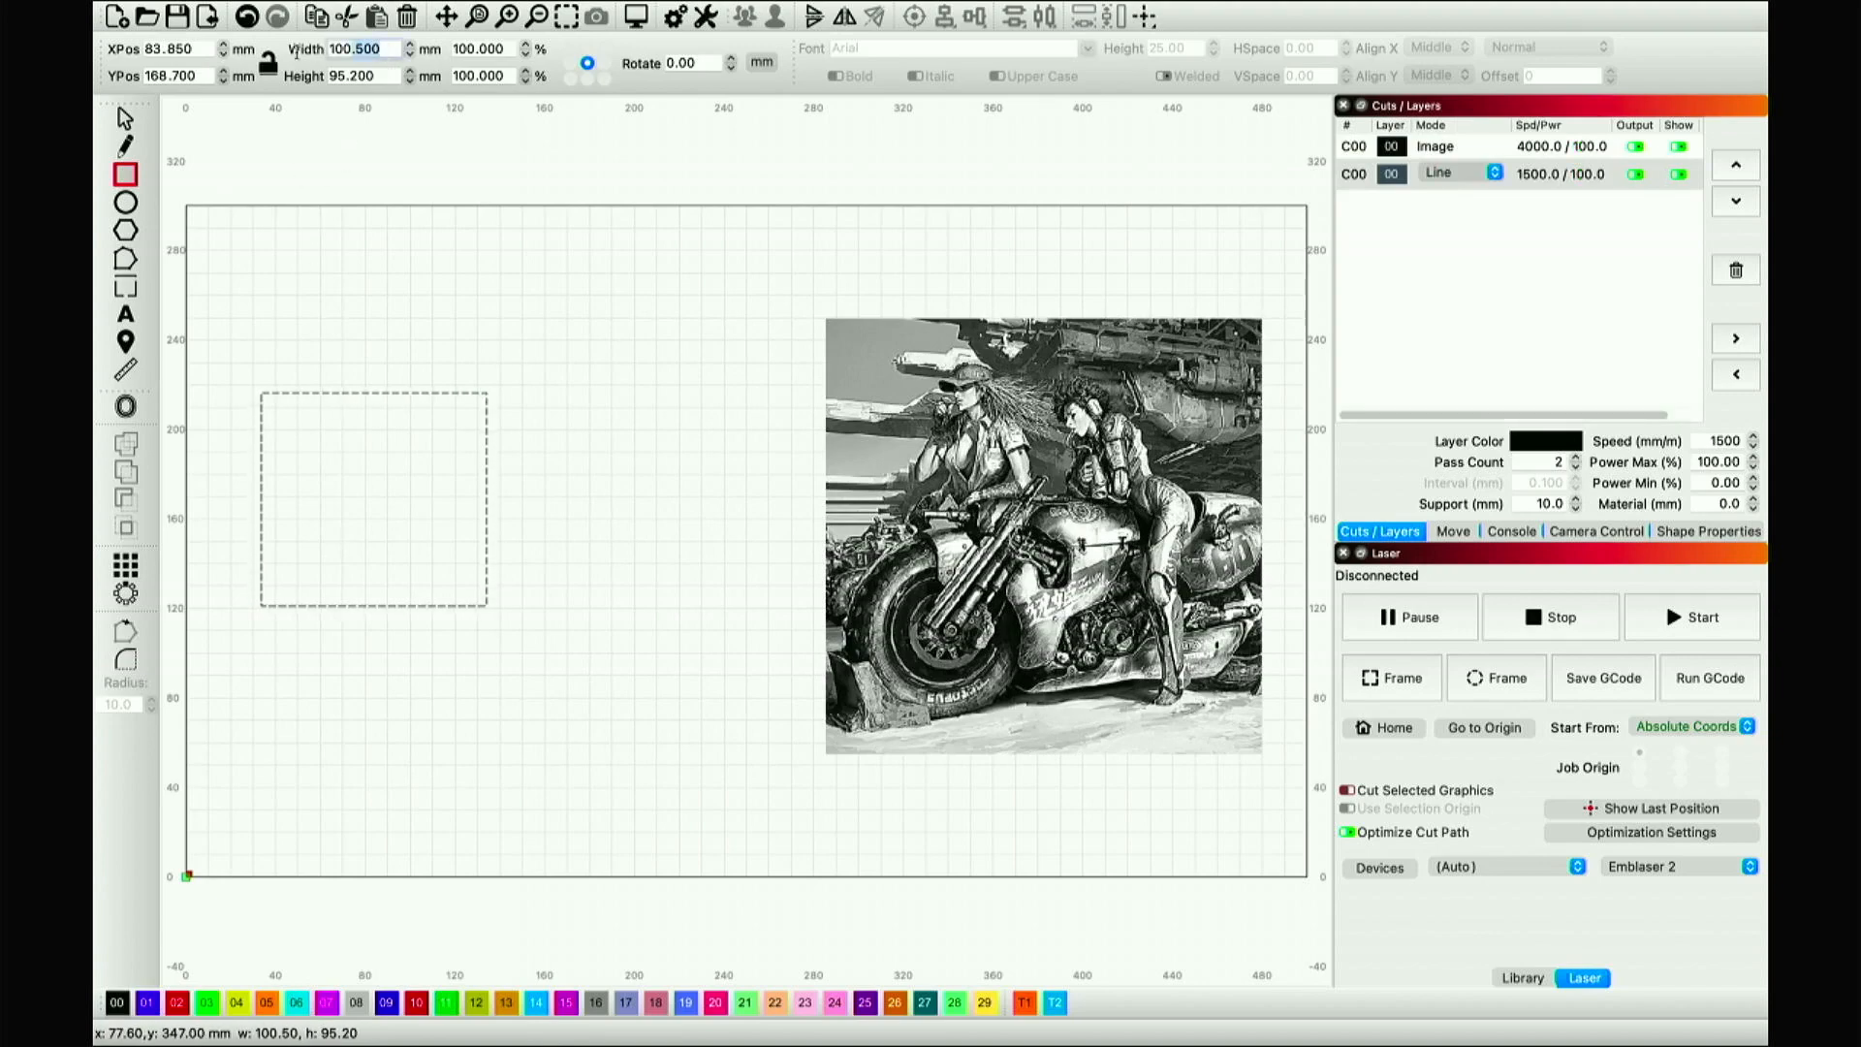
type("100")
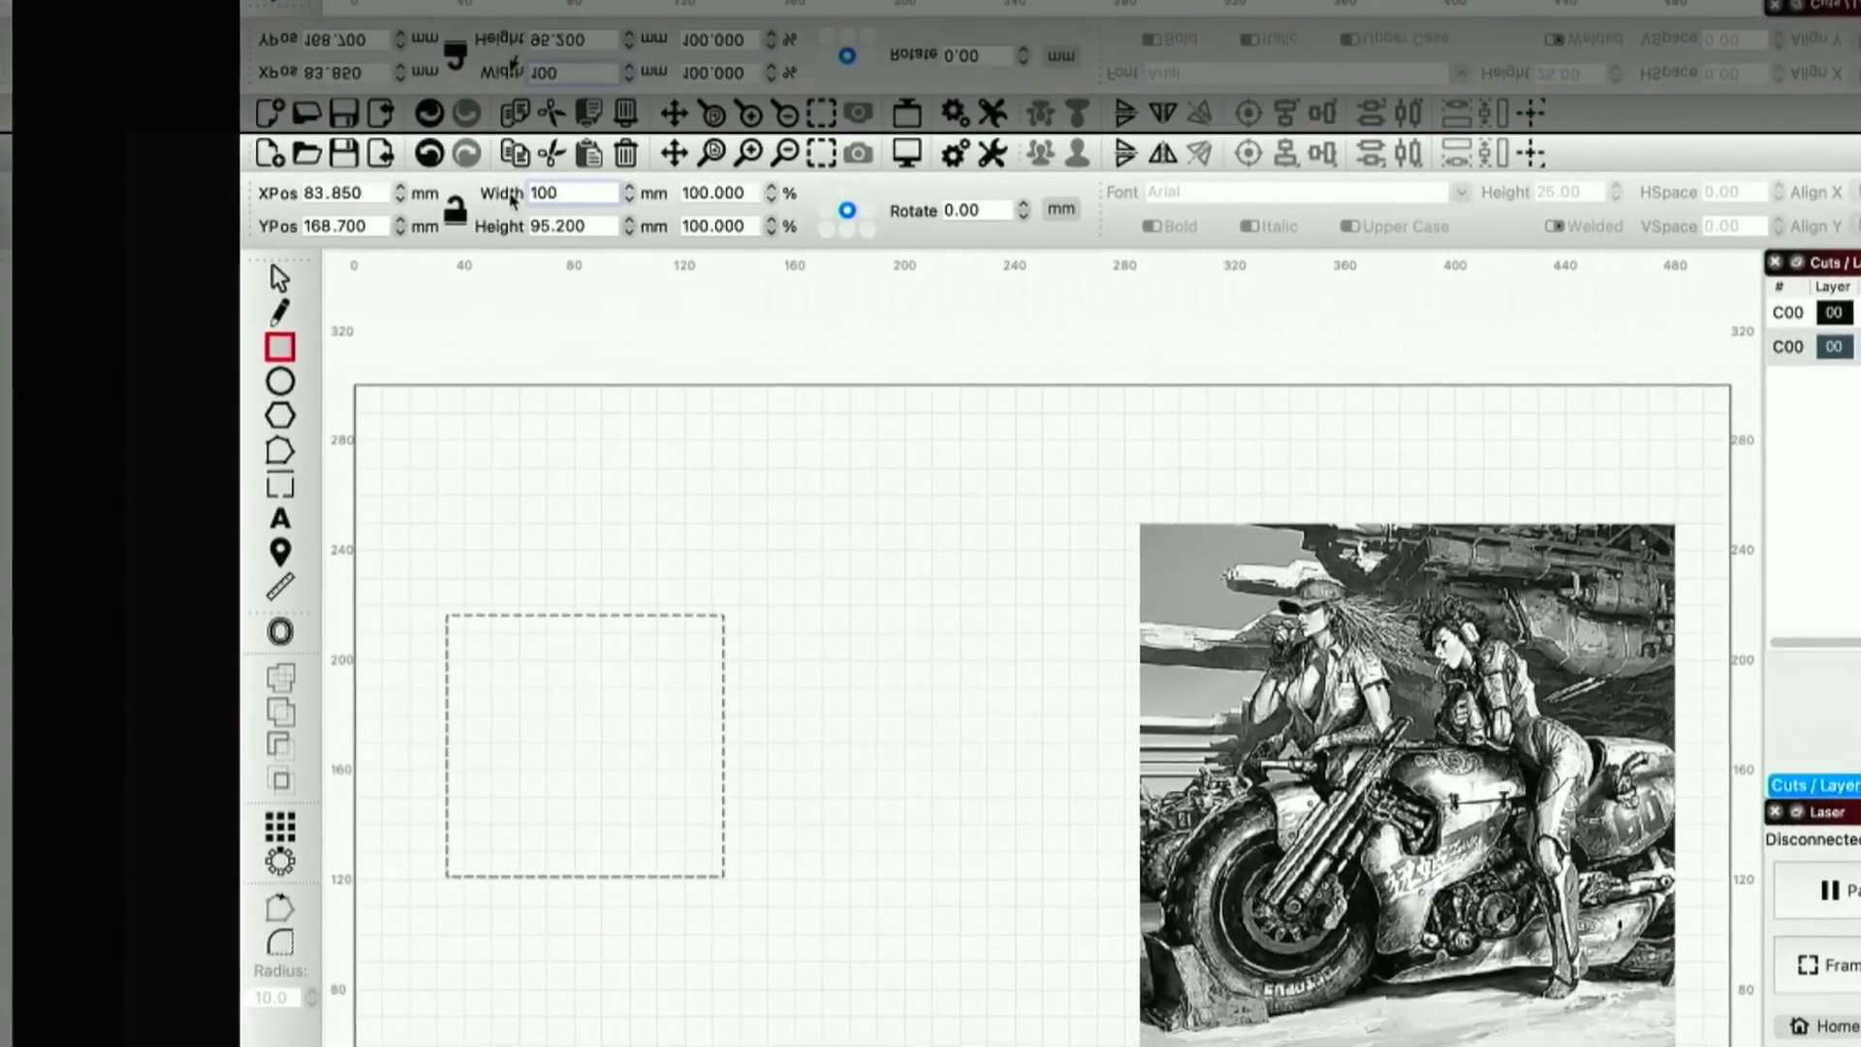
left_click_drag(593, 227, 531, 229)
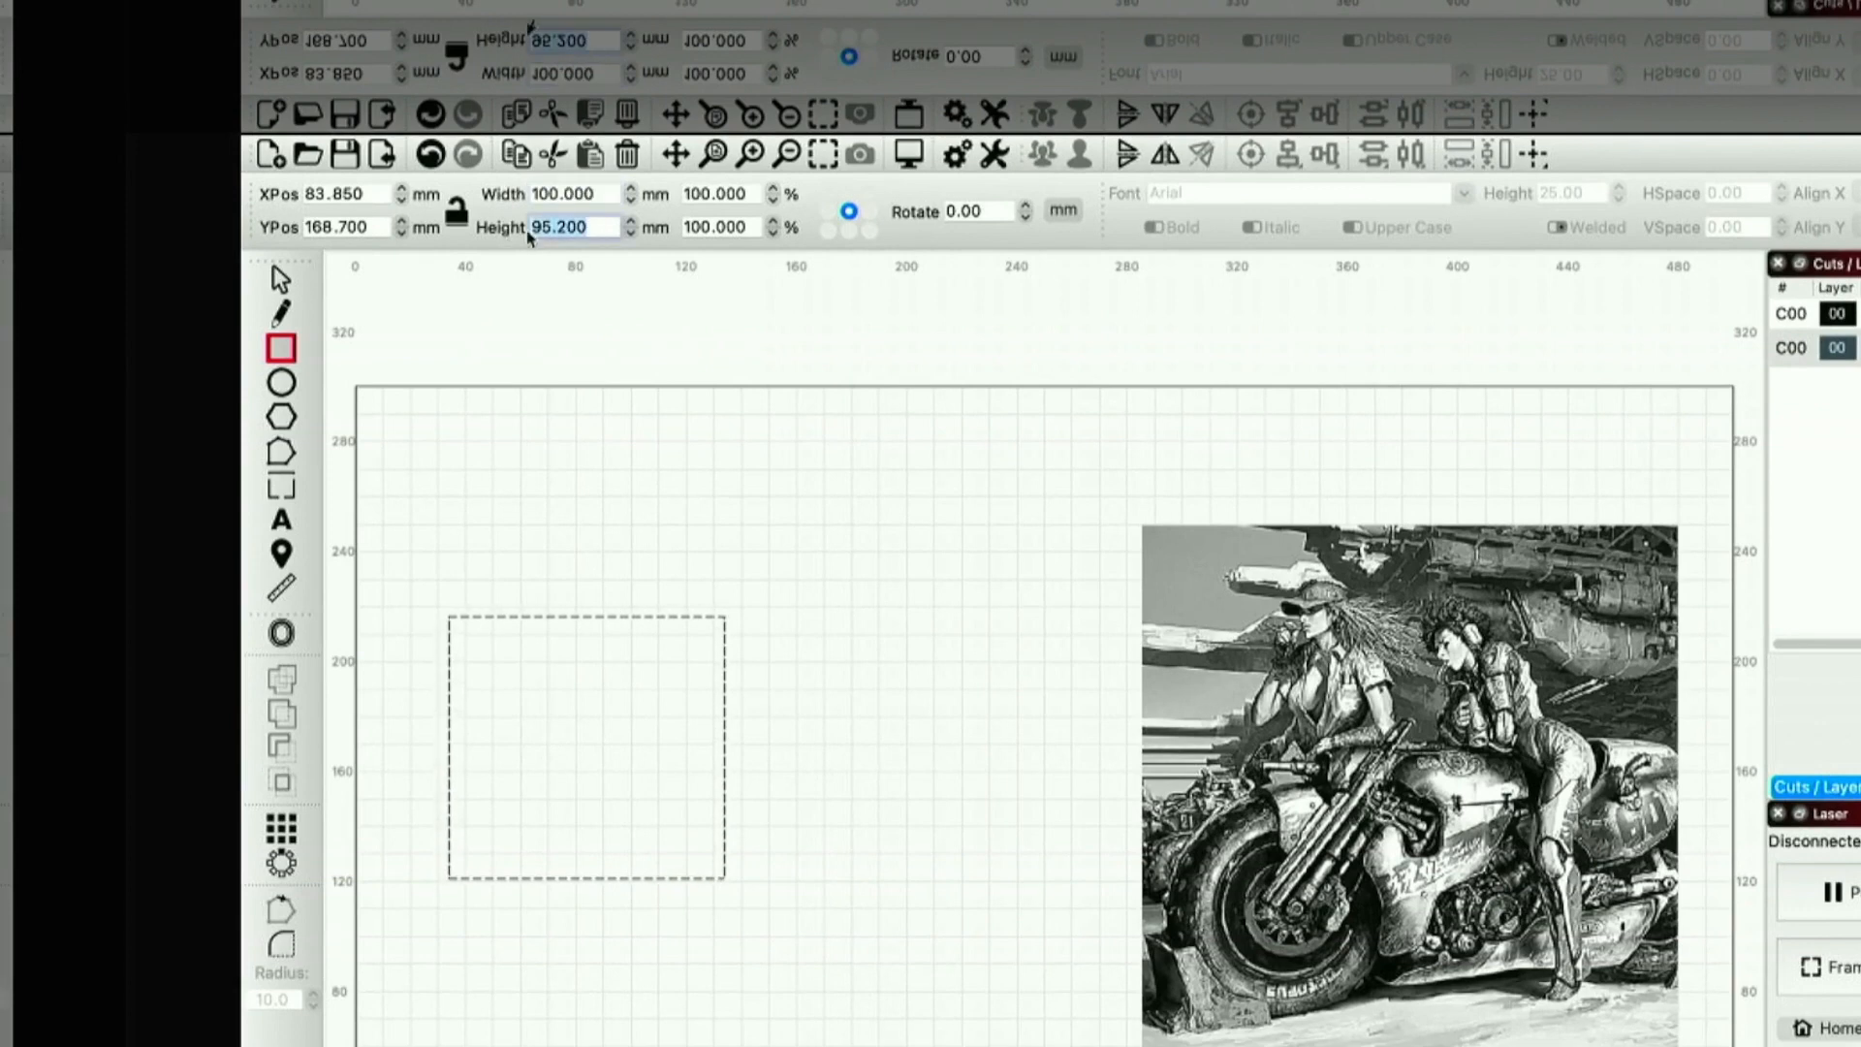
type("100")
key("Return")
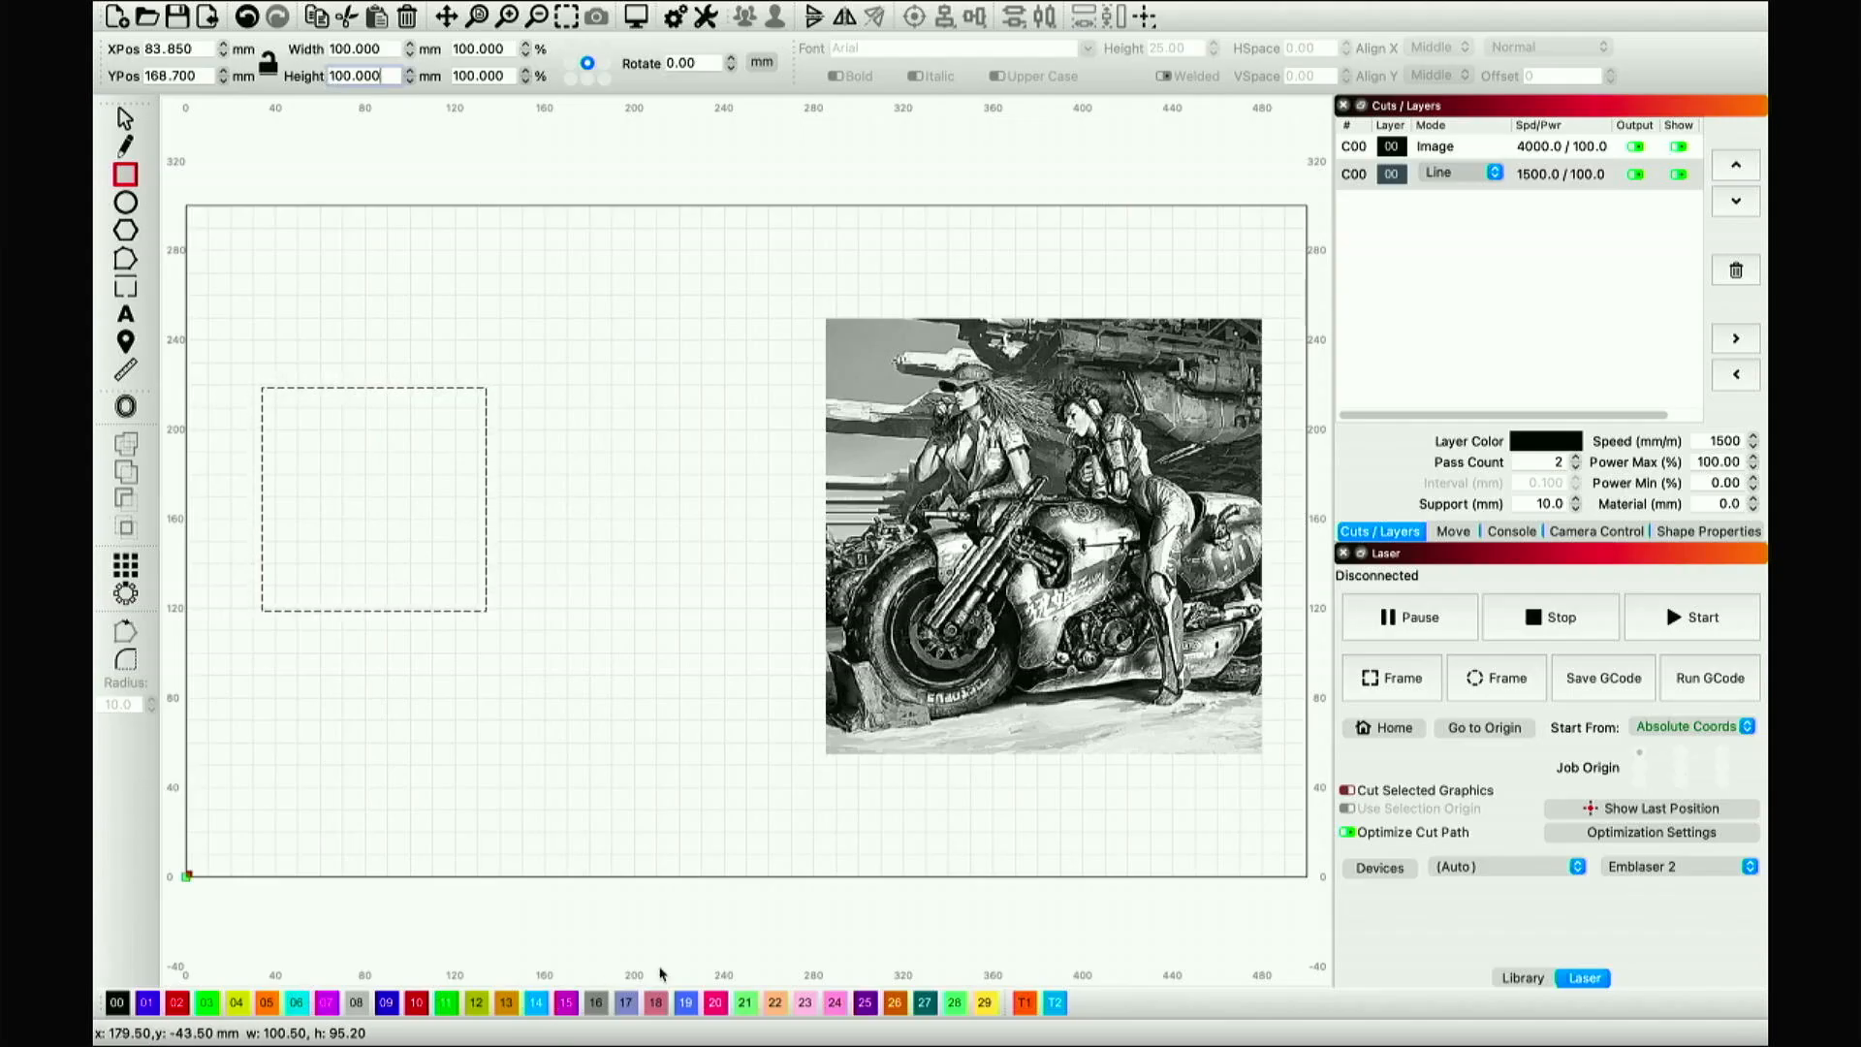
left_click(1023, 1005)
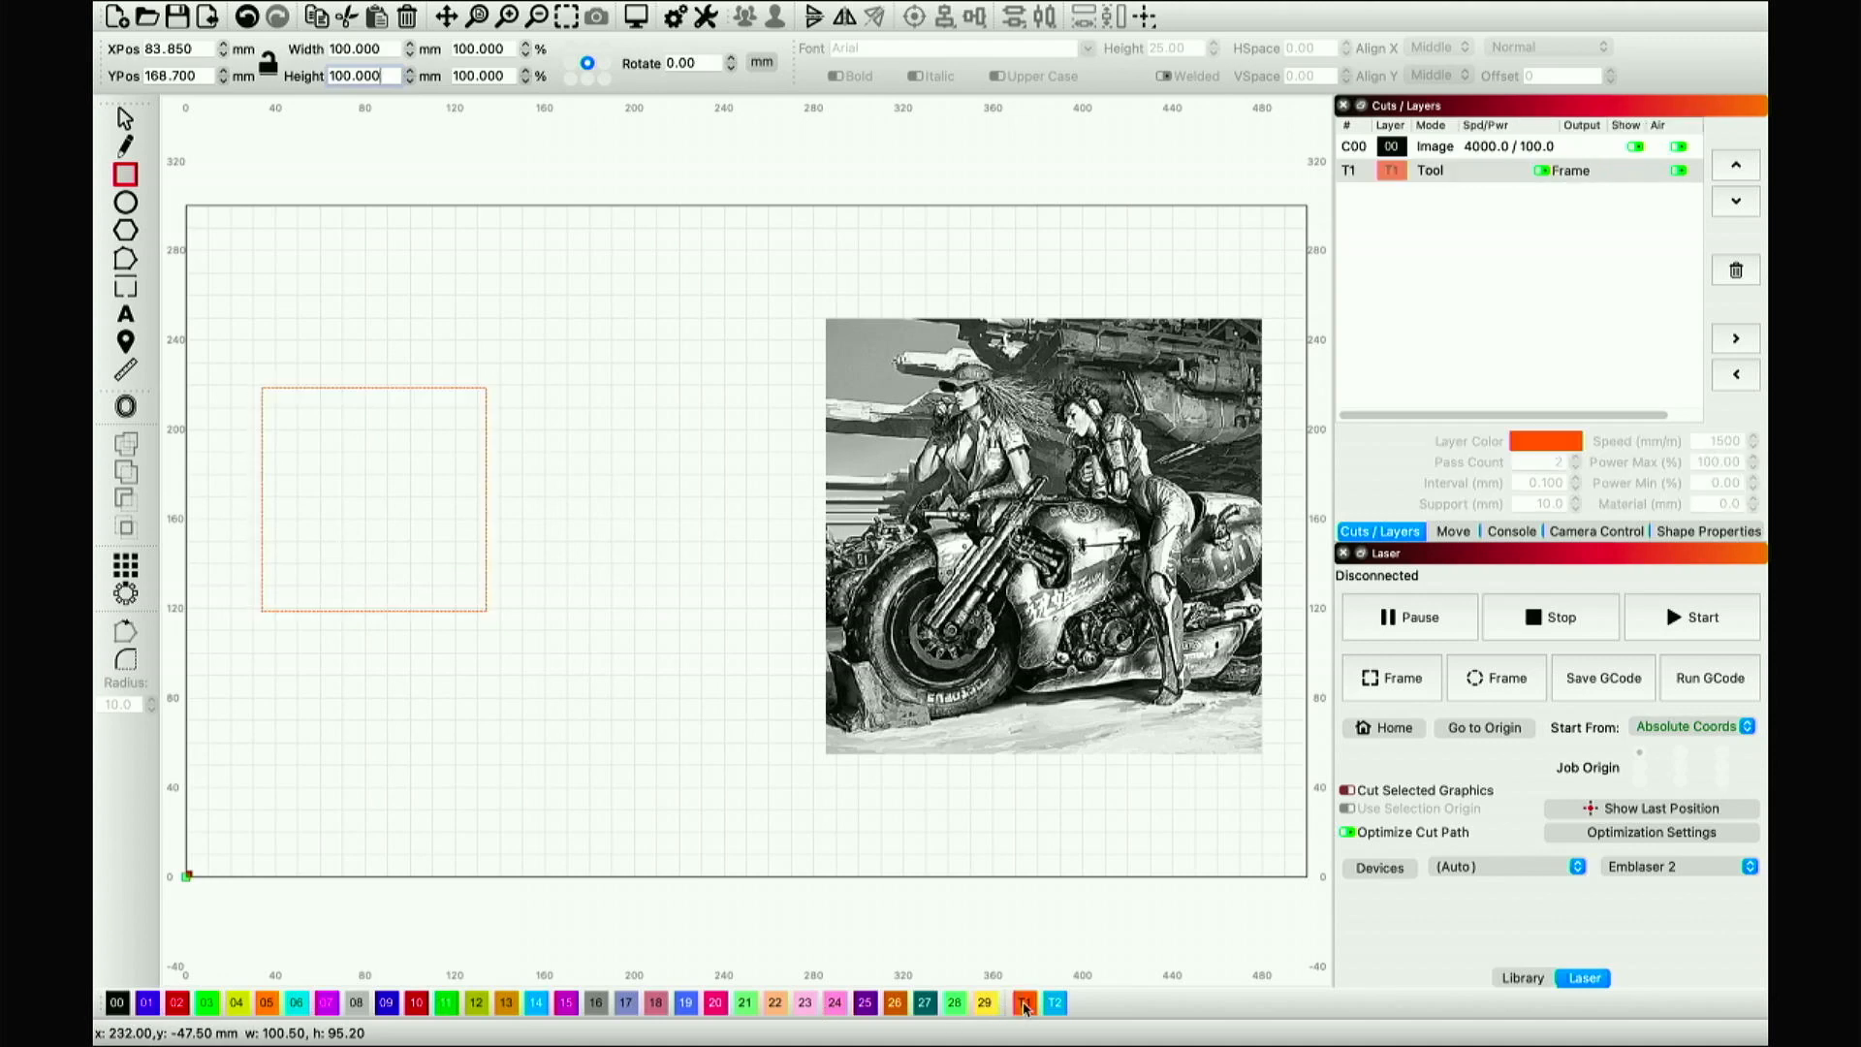
mouse_move(436, 584)
left_mouse_down()
mouse_move(533, 635)
mouse_move(450, 596)
left_mouse_up()
key("Escape")
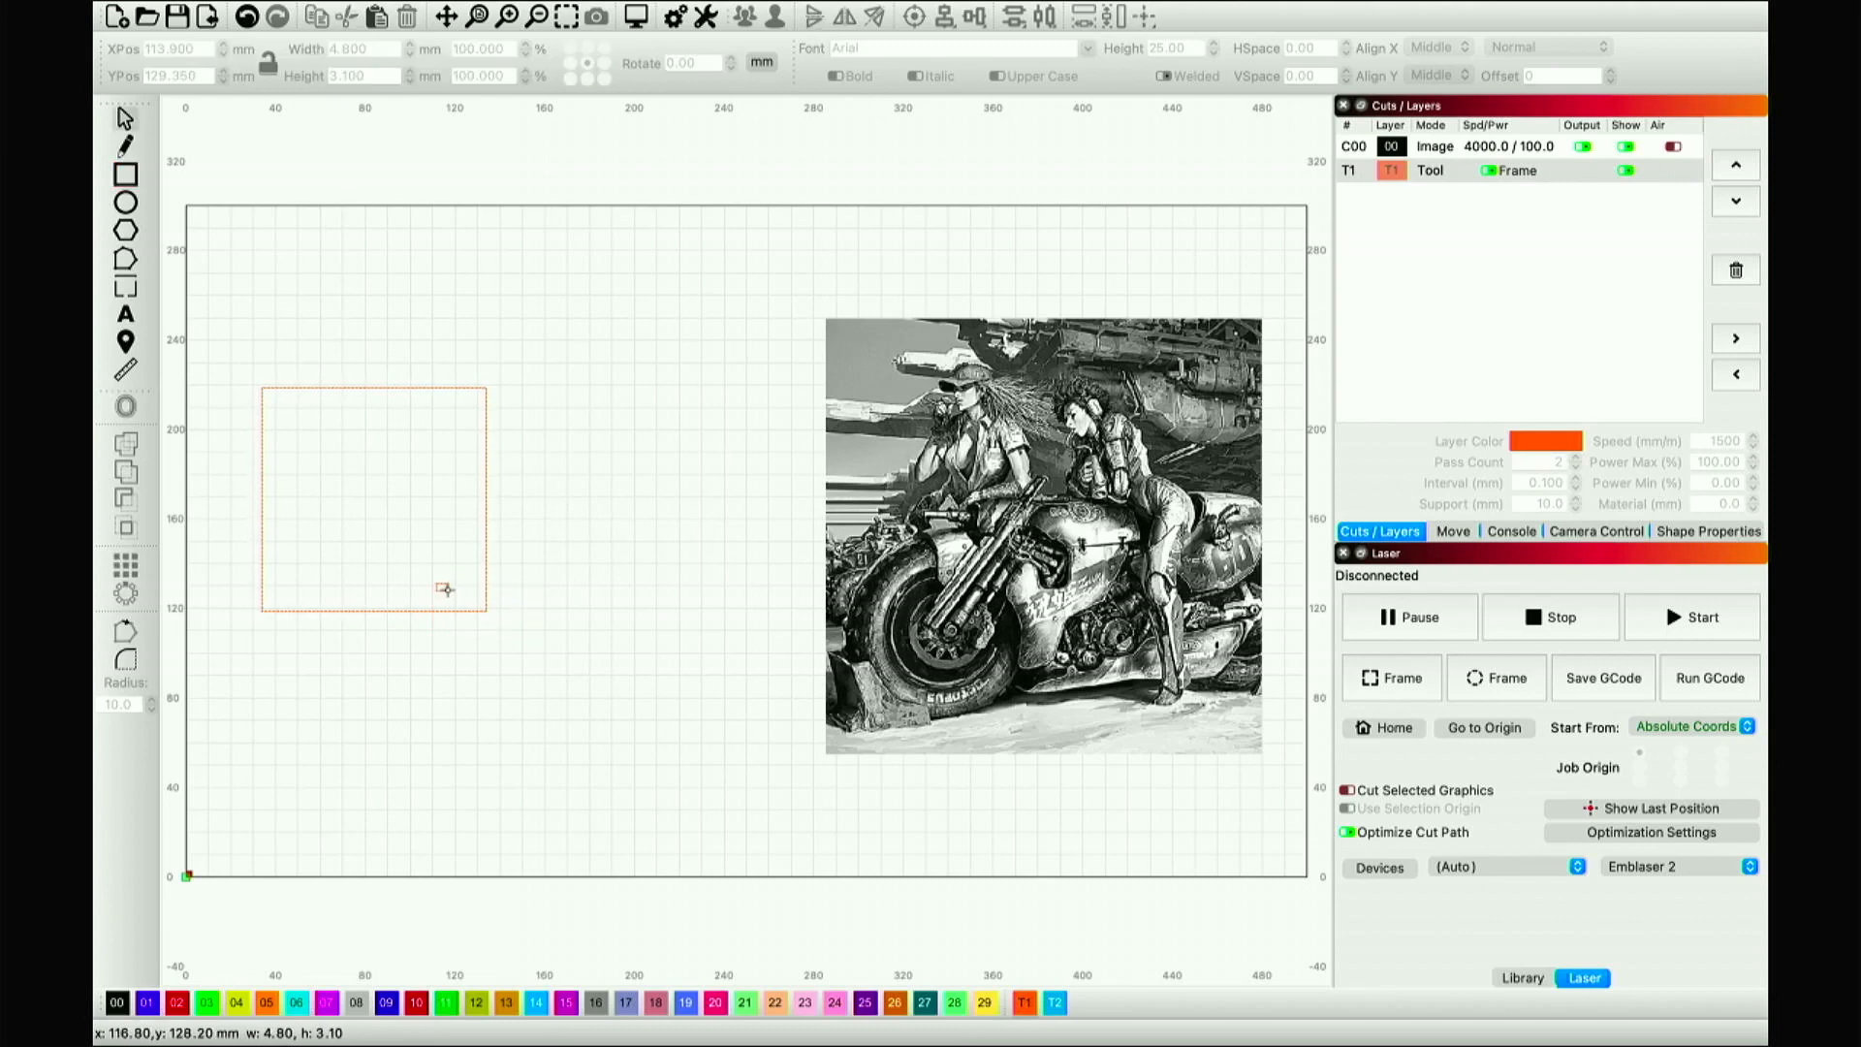
left_click(448, 591)
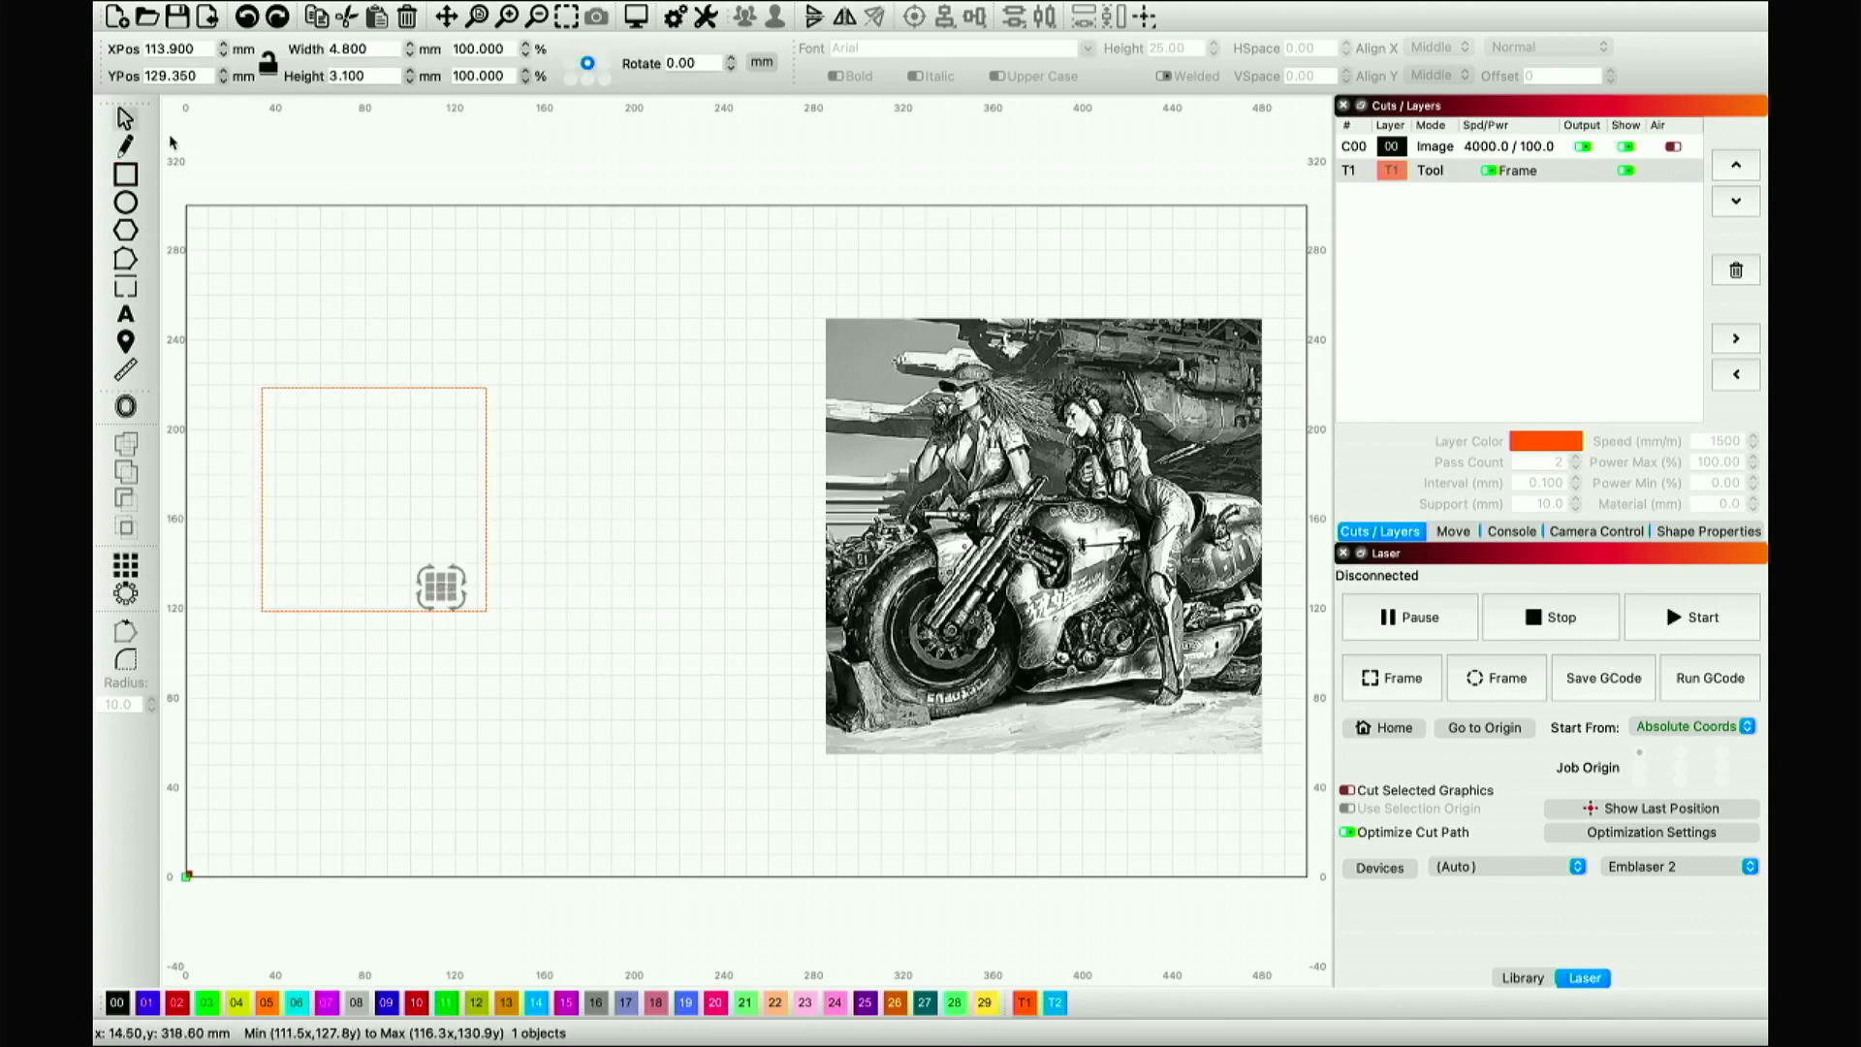
left_click(549, 433)
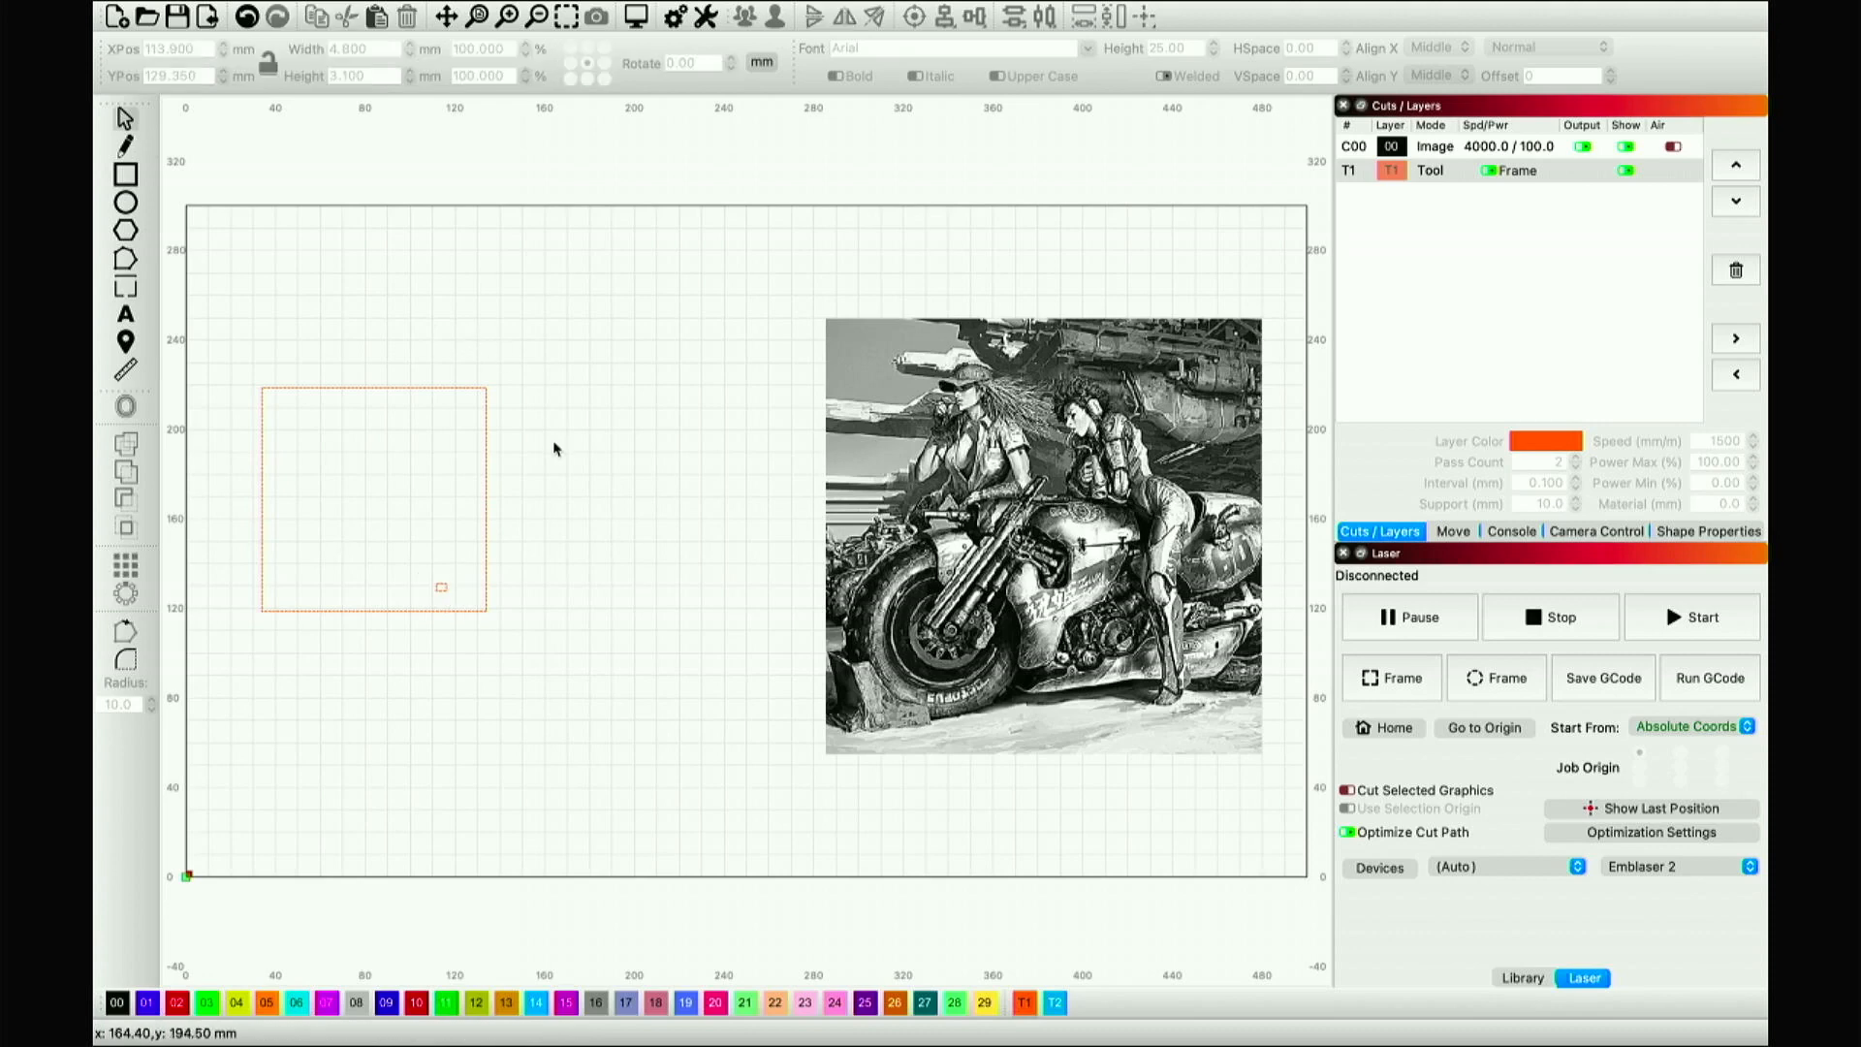
left_click(444, 590)
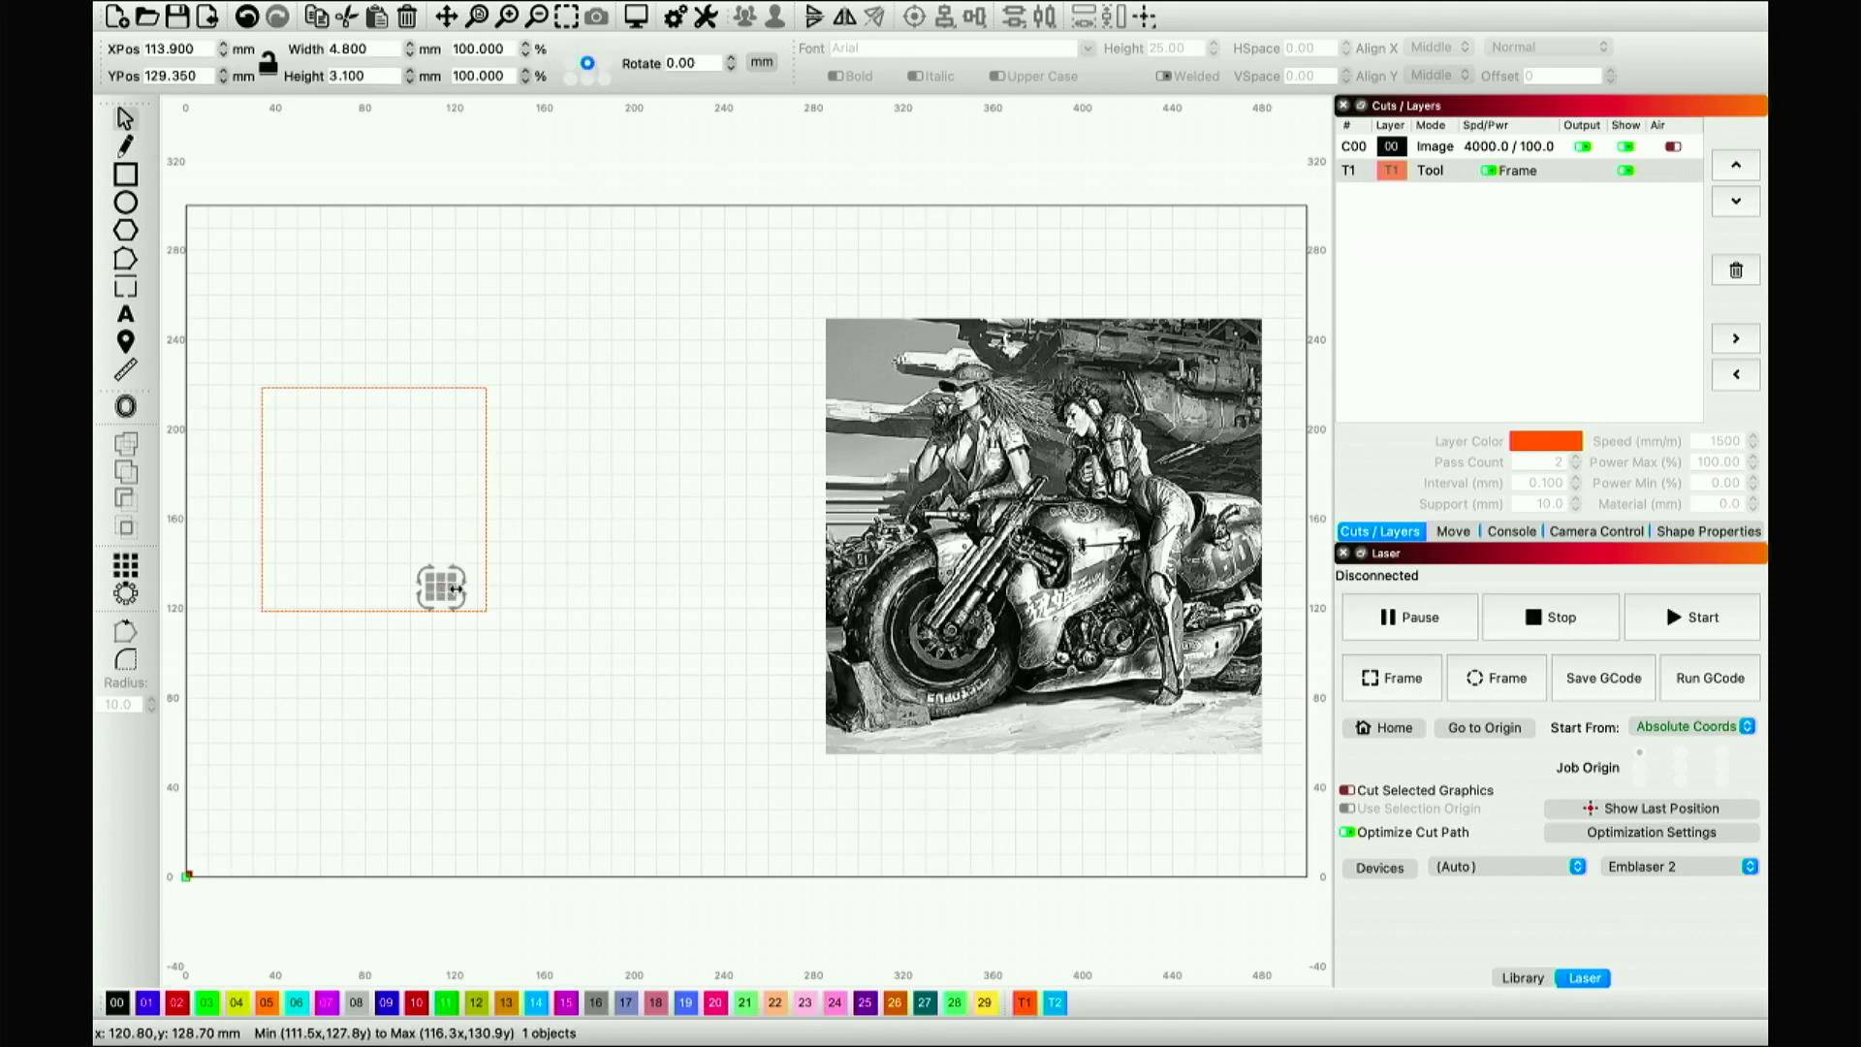
key("Delete")
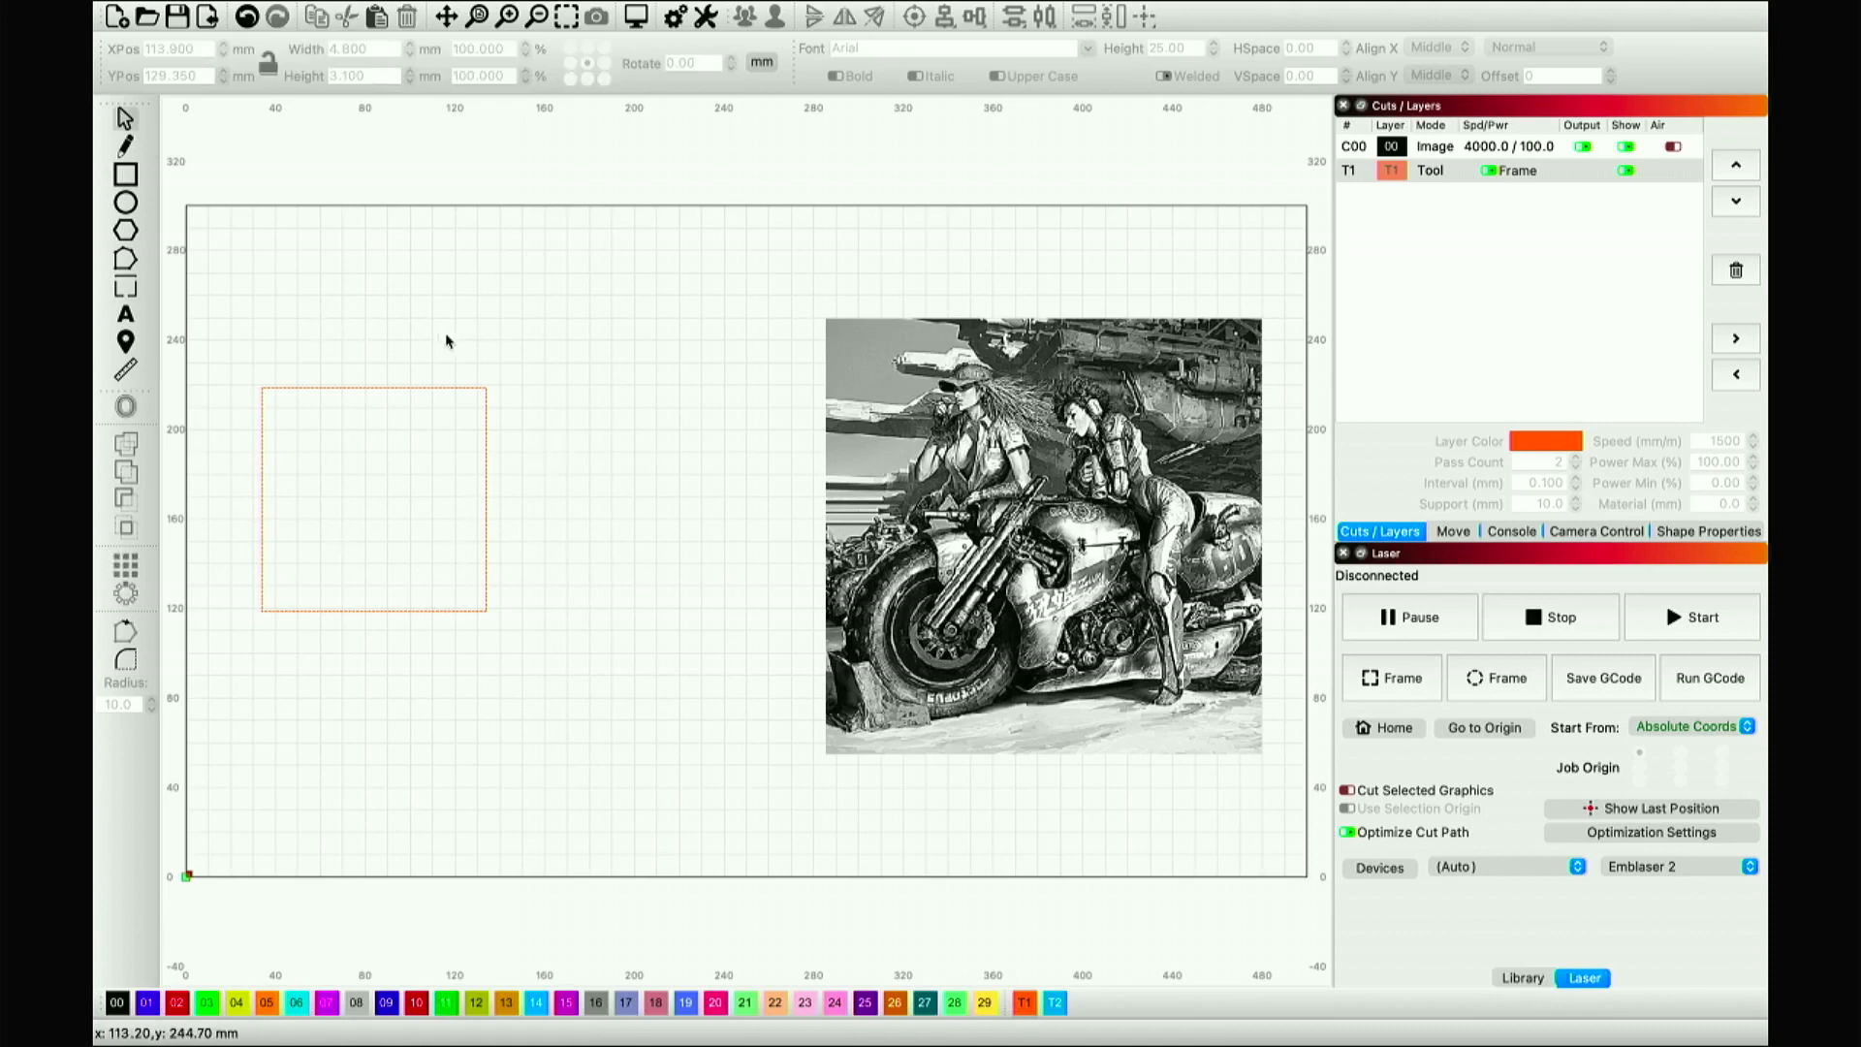
Move the T1 square closer to the image, to about X 159.5, Y 133.5 mm, and check the laser job in the preview.
left_click_drag(479, 396, 479, 396)
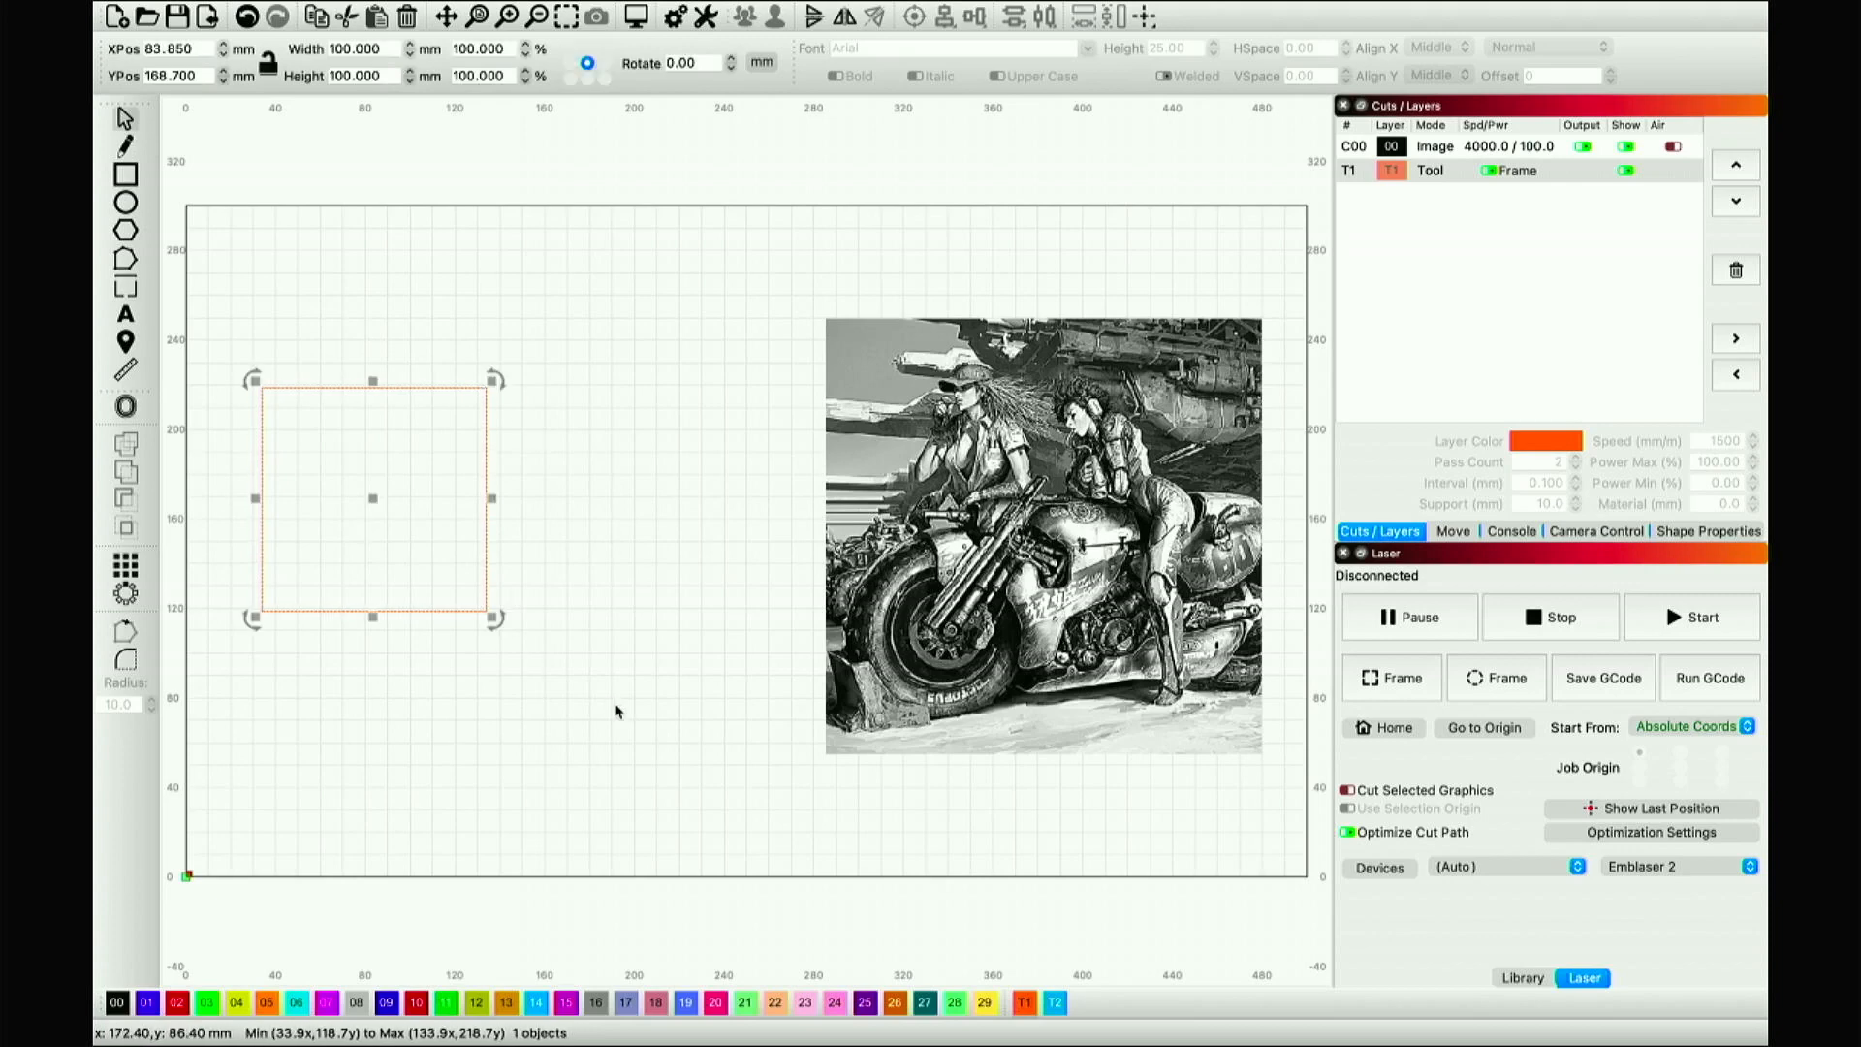
left_click_drag(375, 496, 544, 575)
left_click(636, 16)
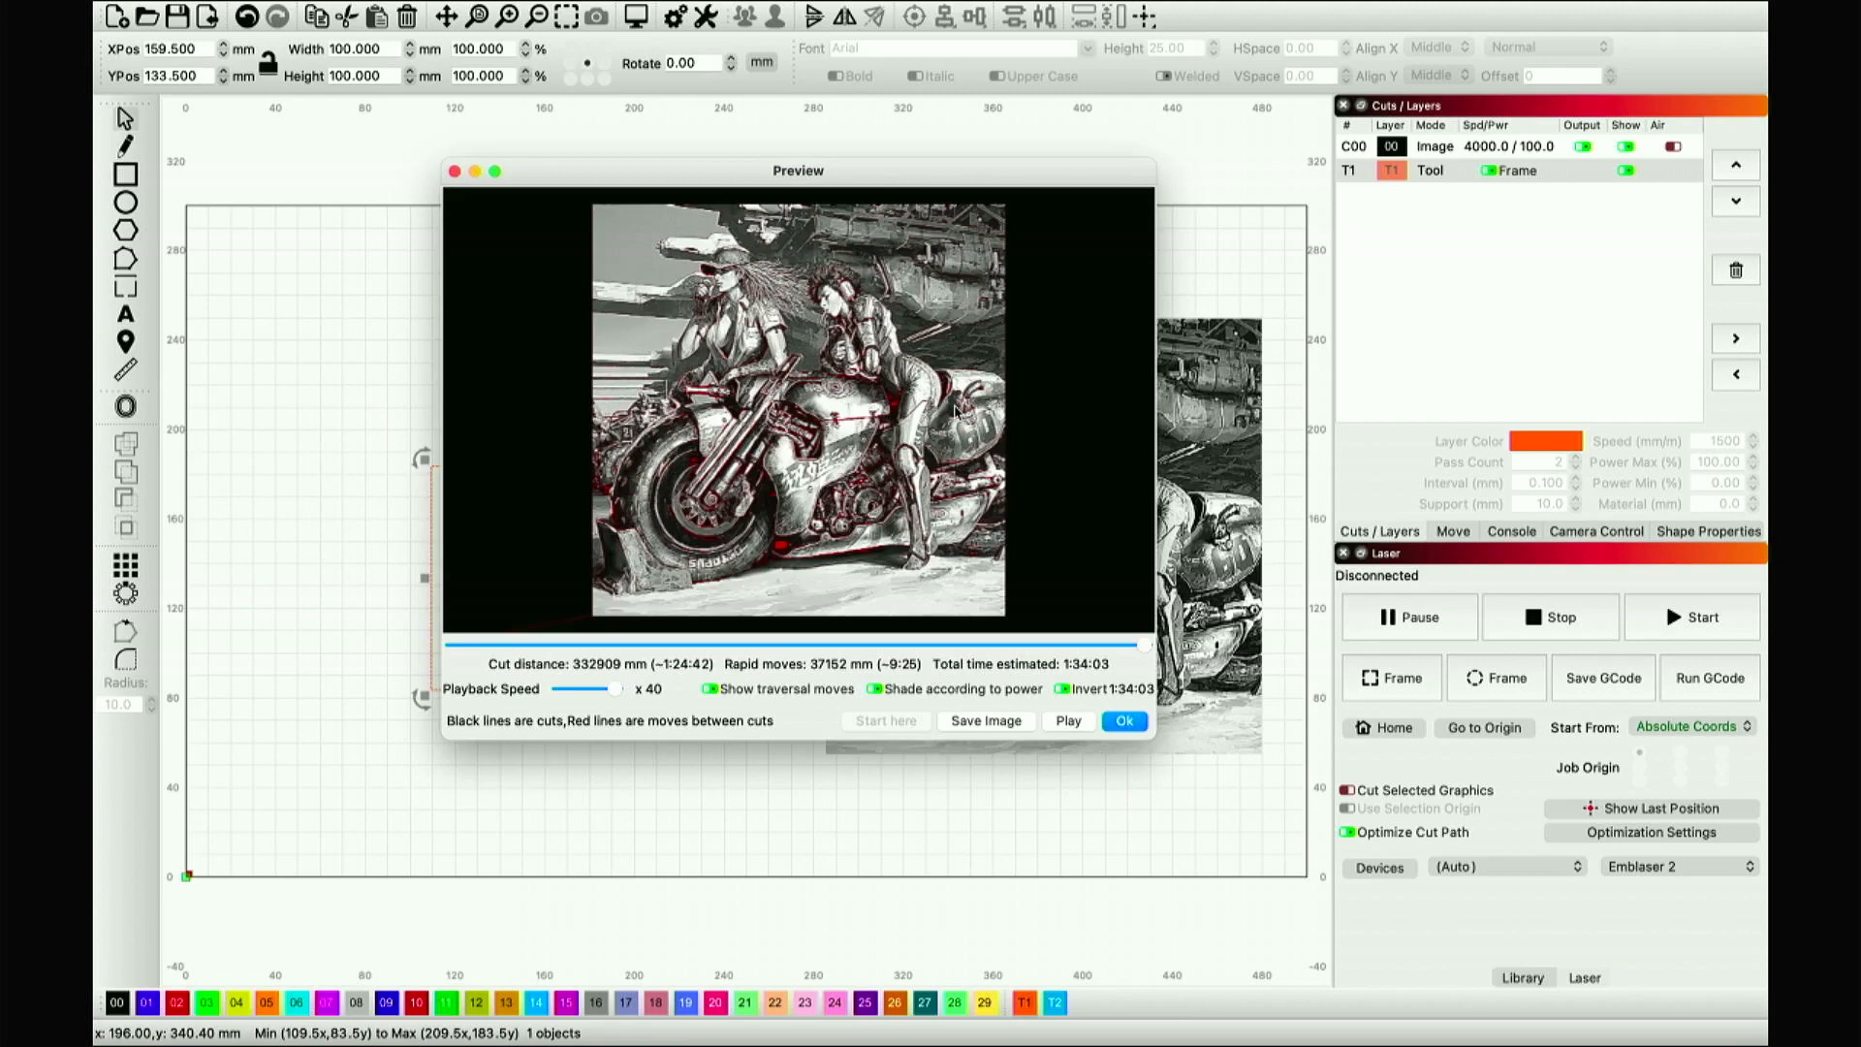
left_click(1125, 721)
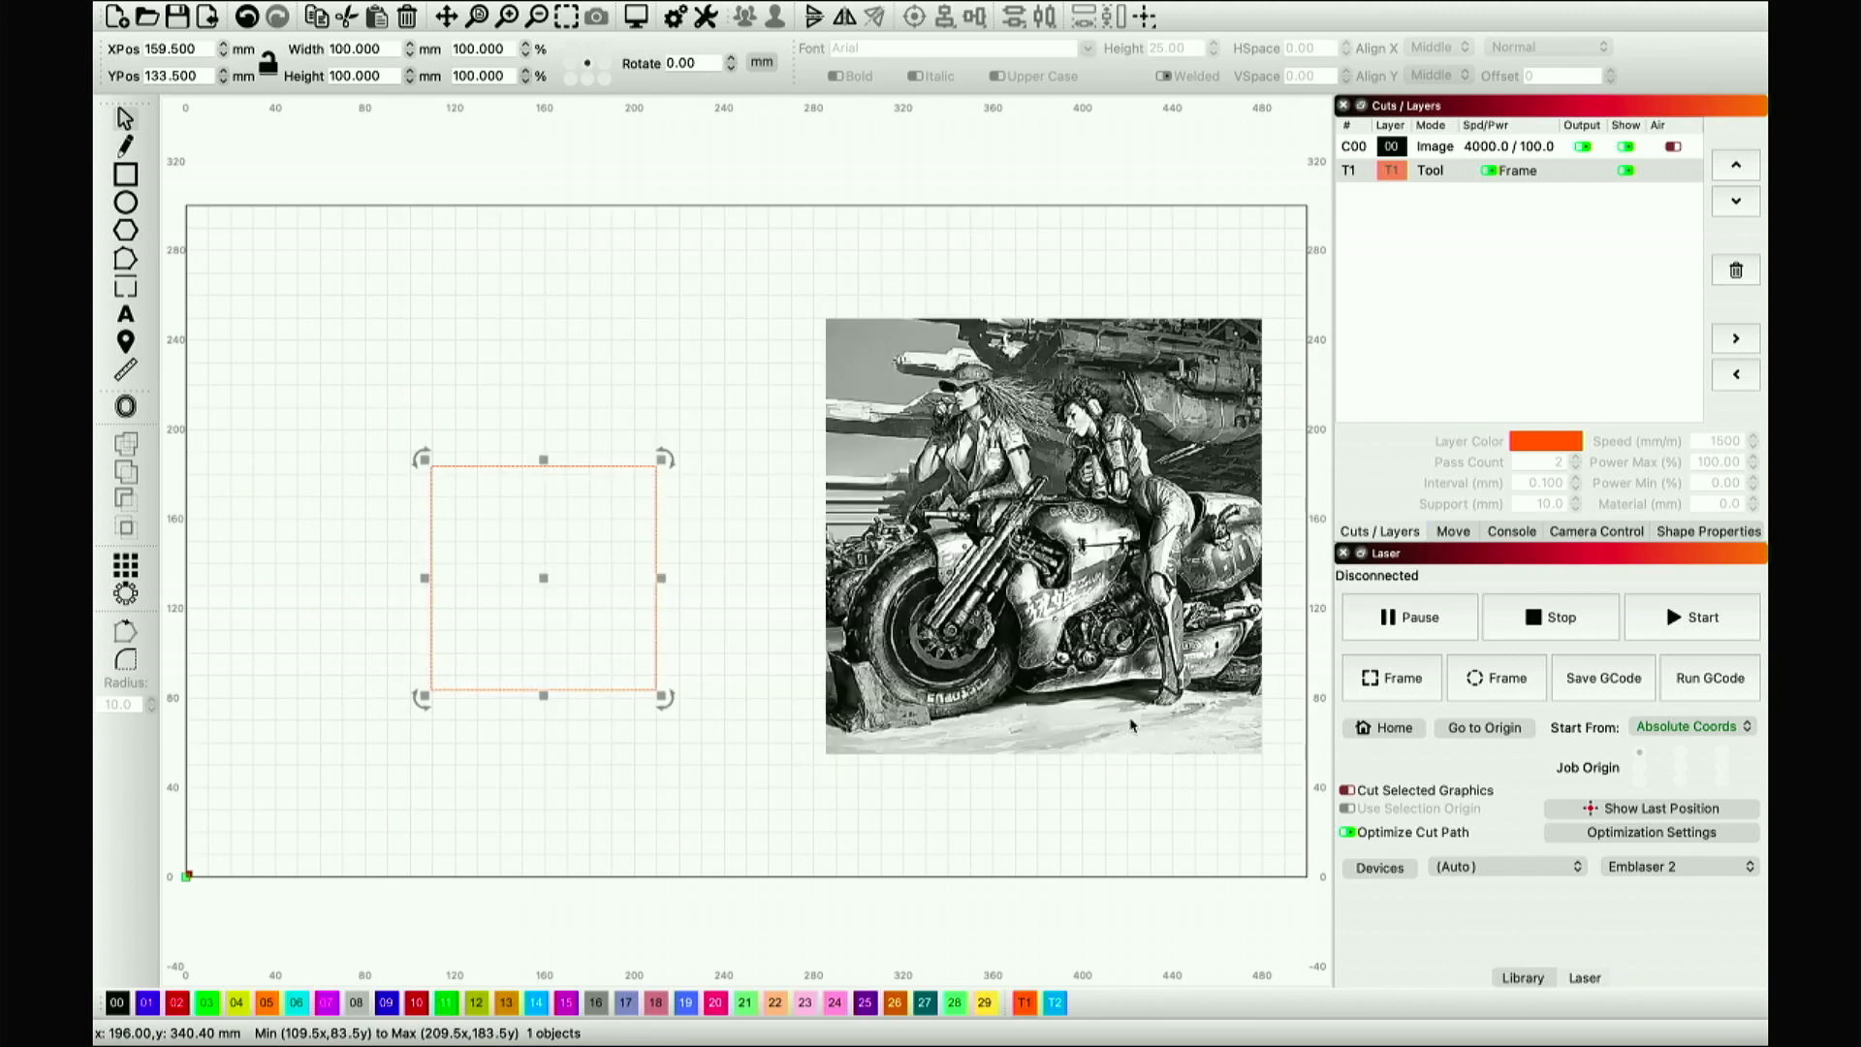
Nudge the T1 square slightly, place the motorcycle image over it, and scale the image to about 101.2 mm so it just covers the square.
mouse_move(540, 578)
left_mouse_down()
mouse_move(491, 594)
mouse_move(551, 582)
left_mouse_up()
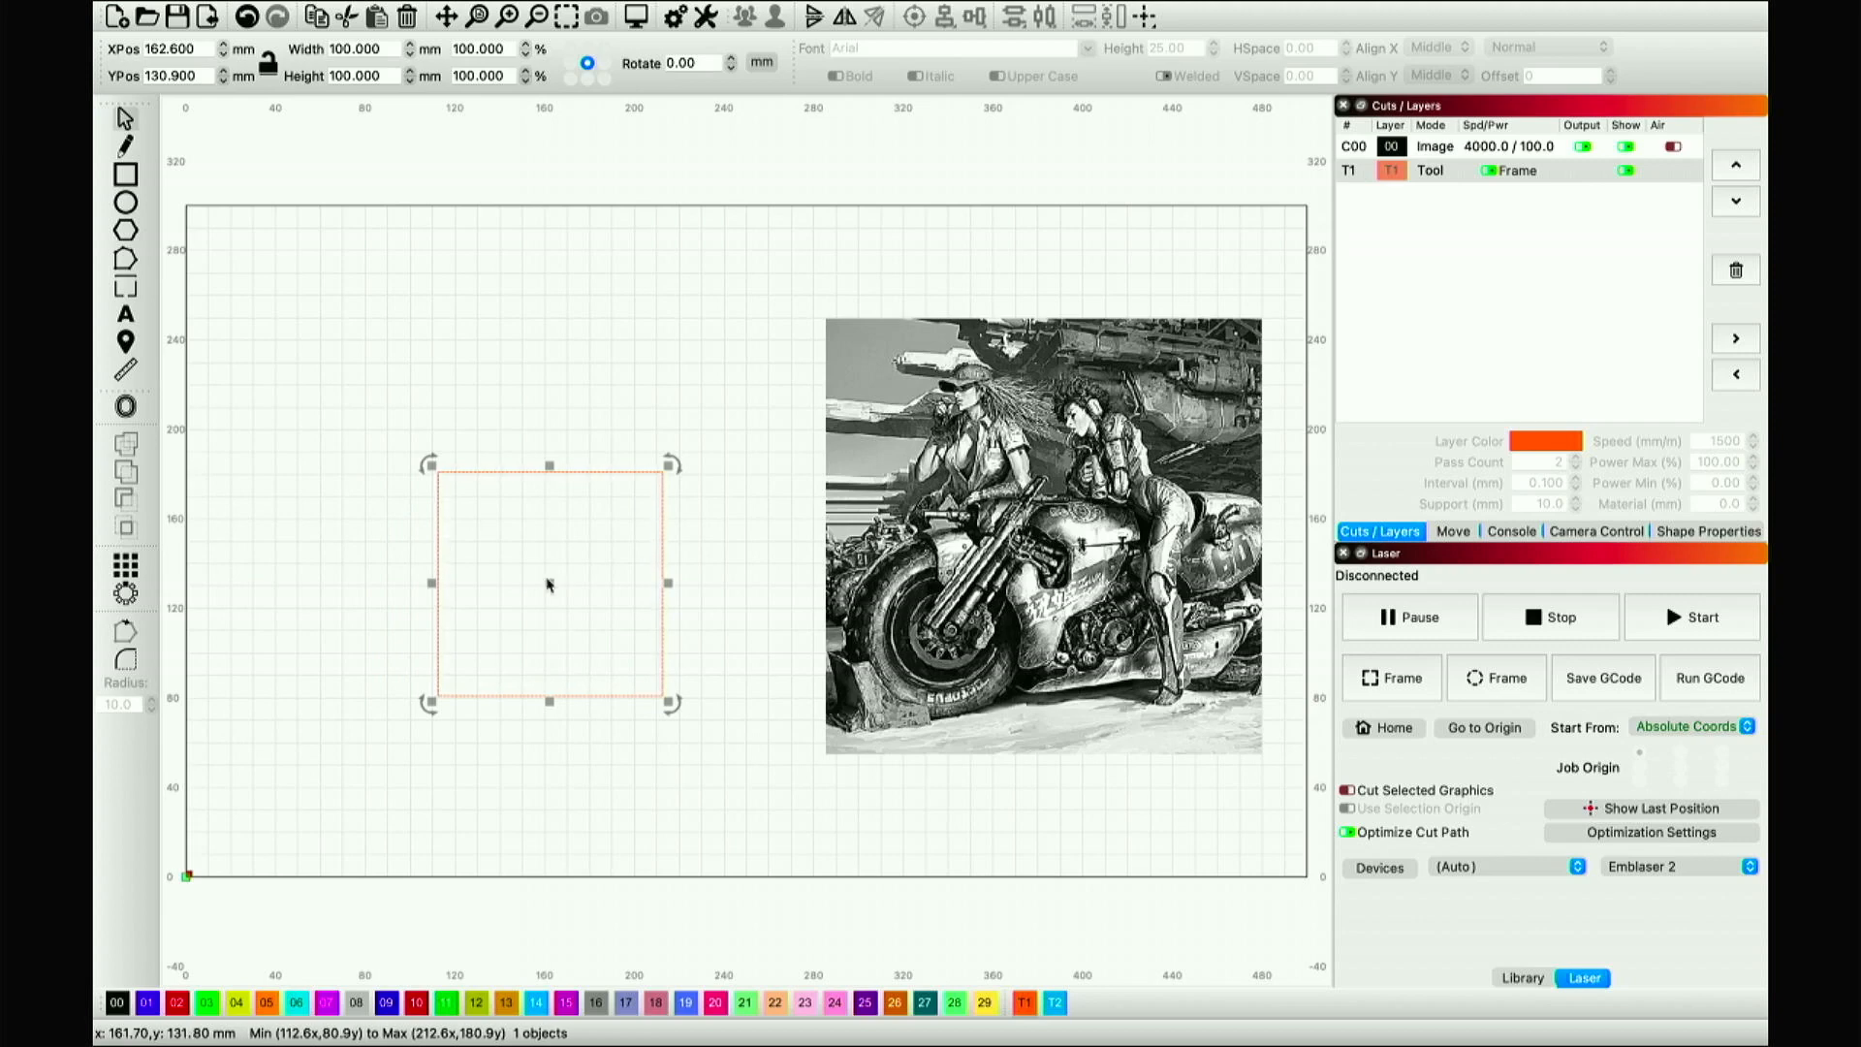
left_click_drag(1102, 534, 937, 537)
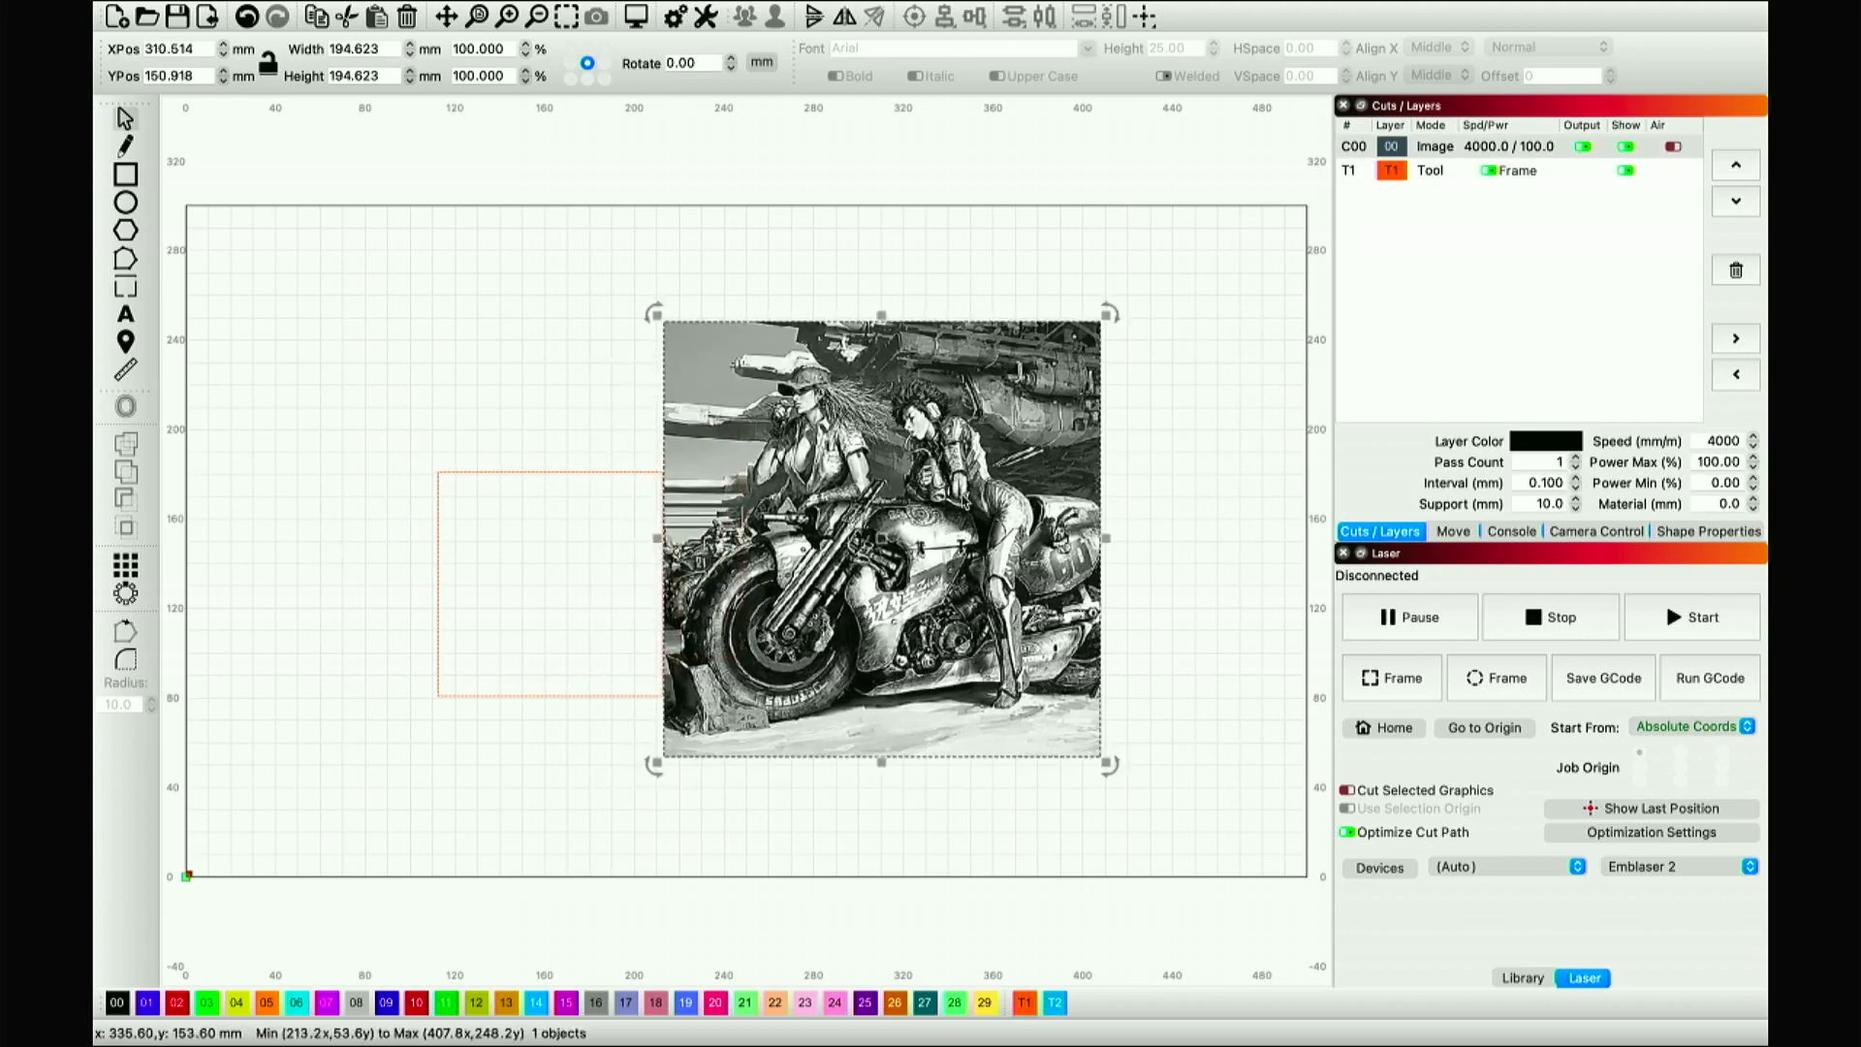
left_click_drag(1109, 311, 708, 530)
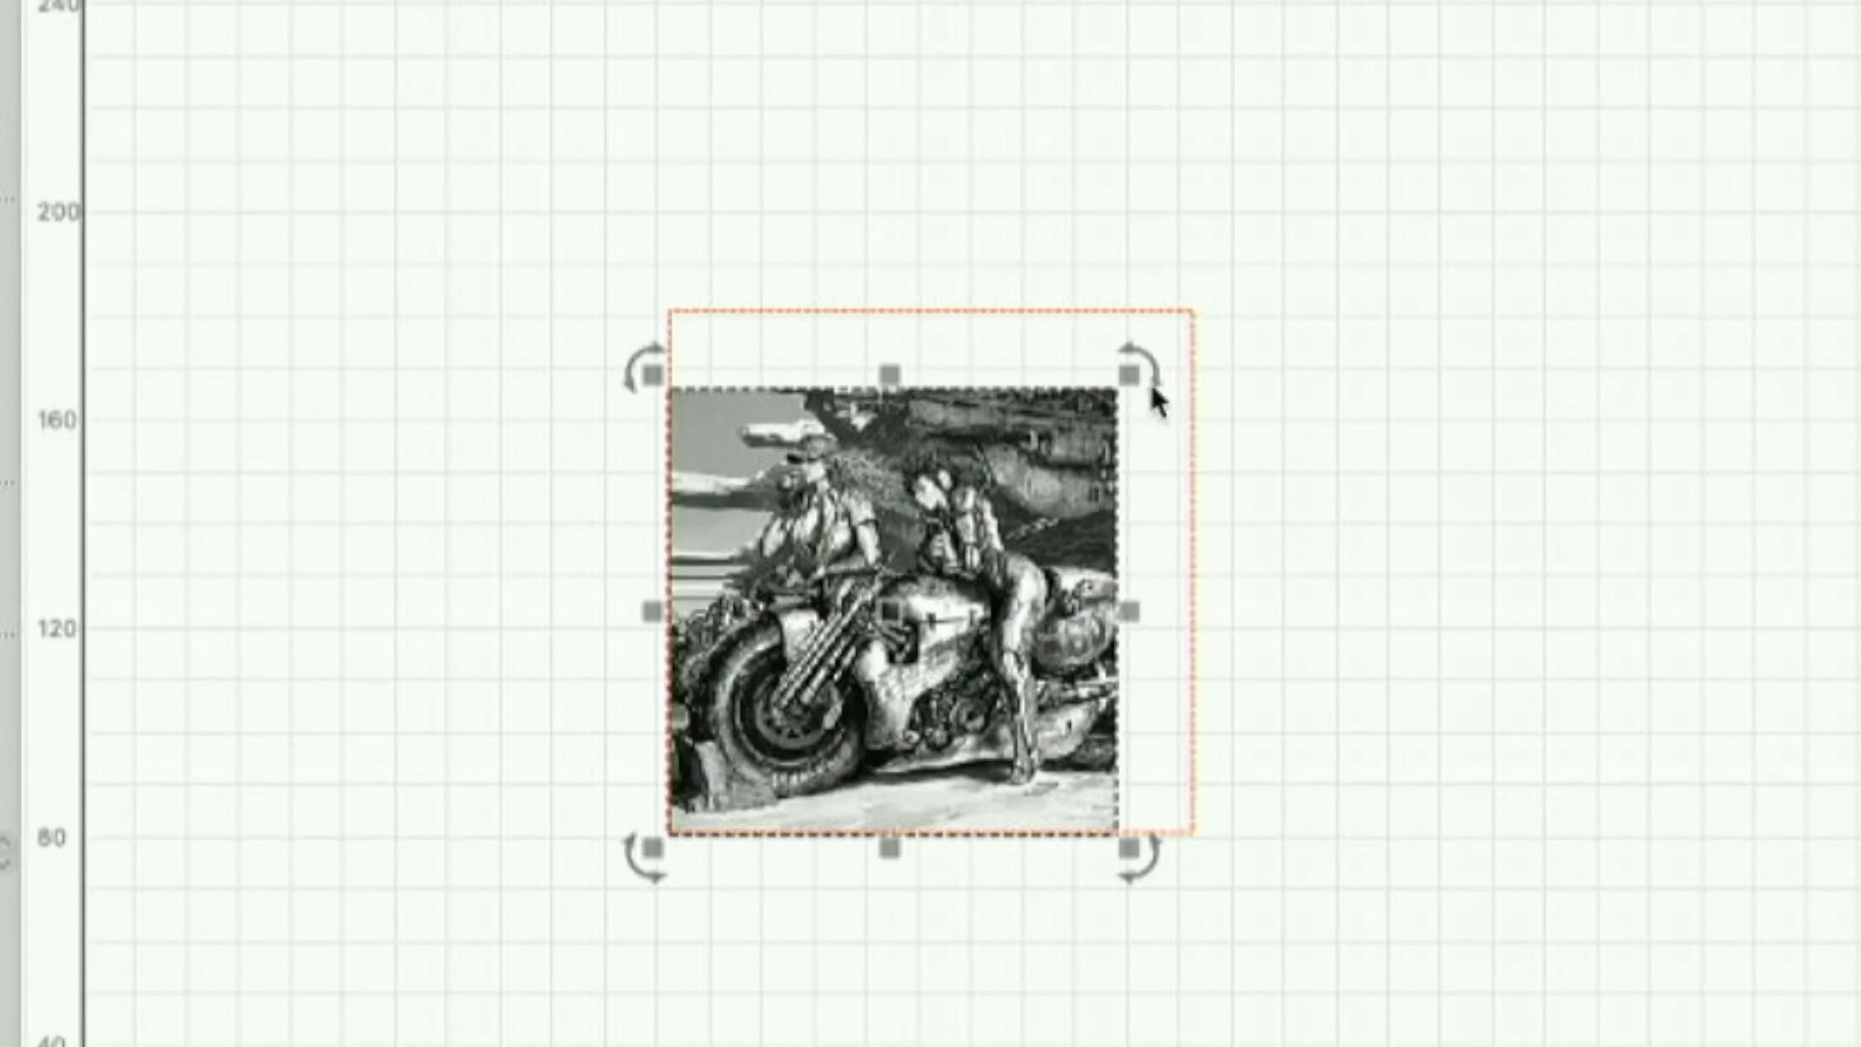
left_click_drag(1131, 375, 1210, 334)
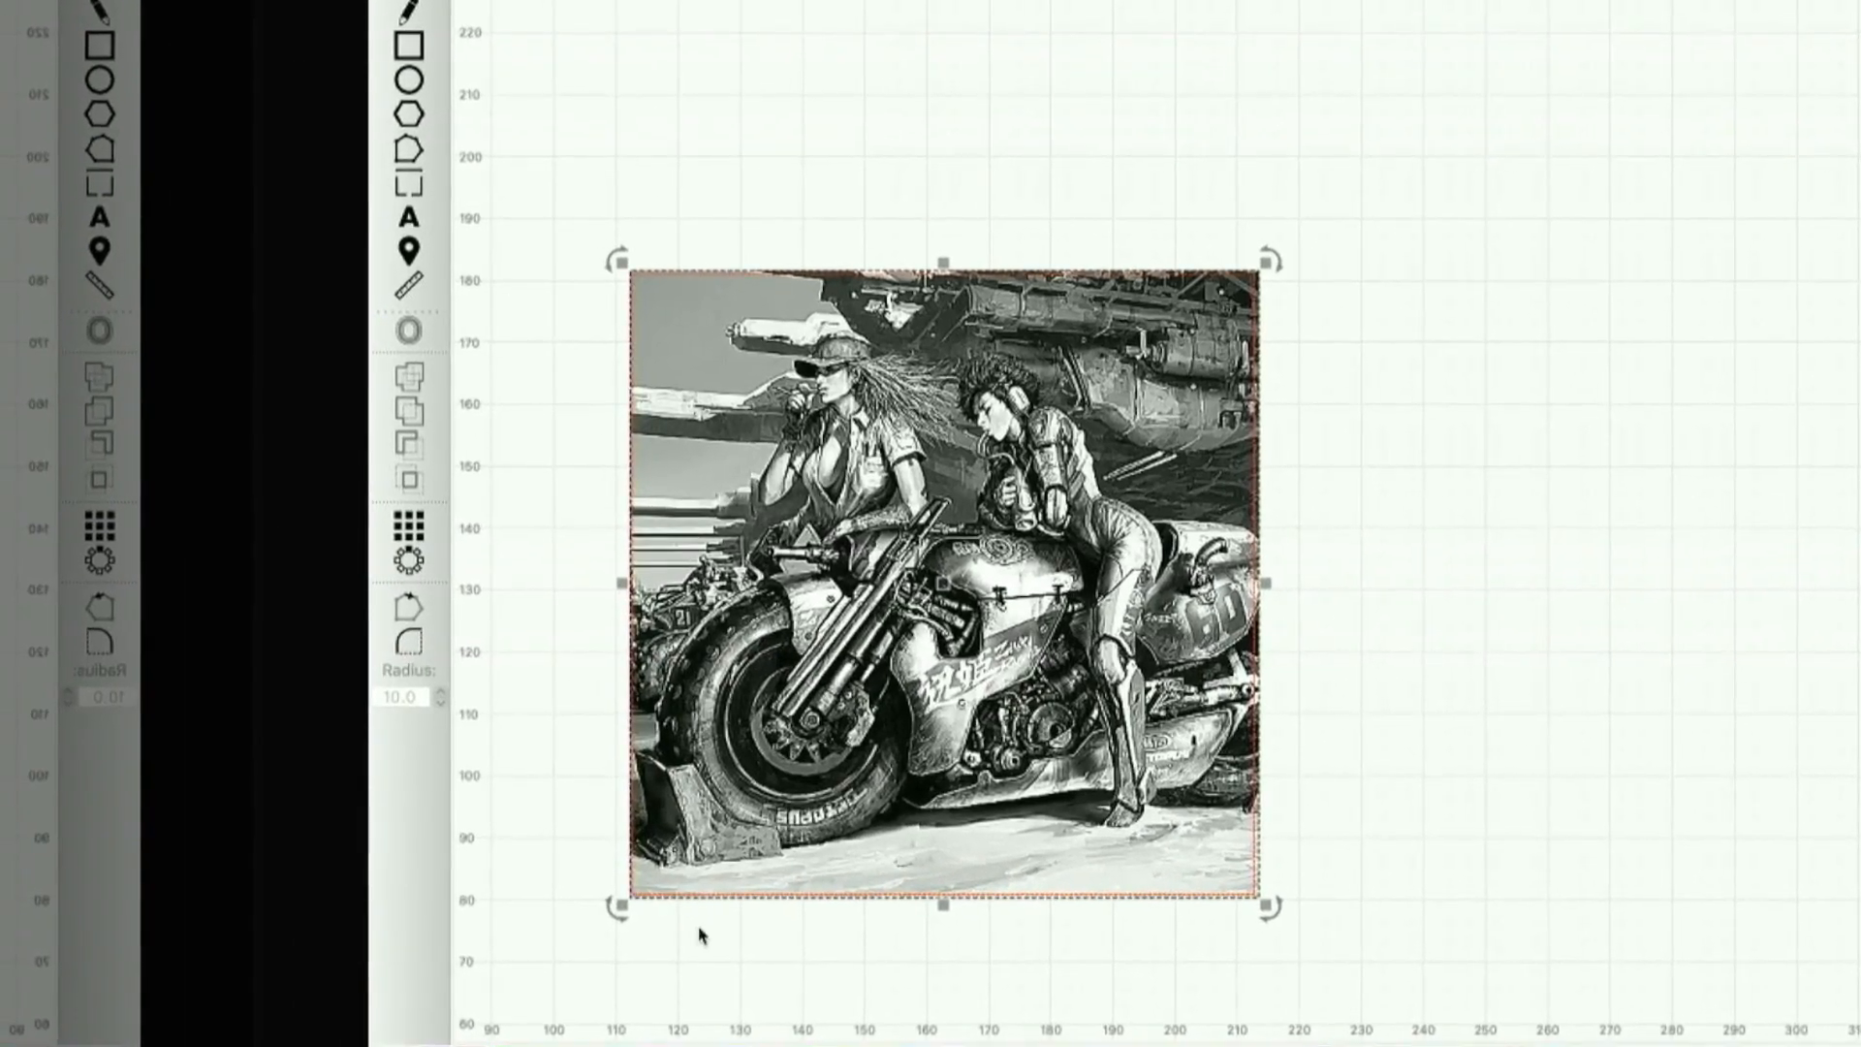
scroll(699, 929, "up", 1)
mouse_move(813, 713)
left_mouse_down()
mouse_move(804, 746)
mouse_move(813, 712)
left_mouse_up()
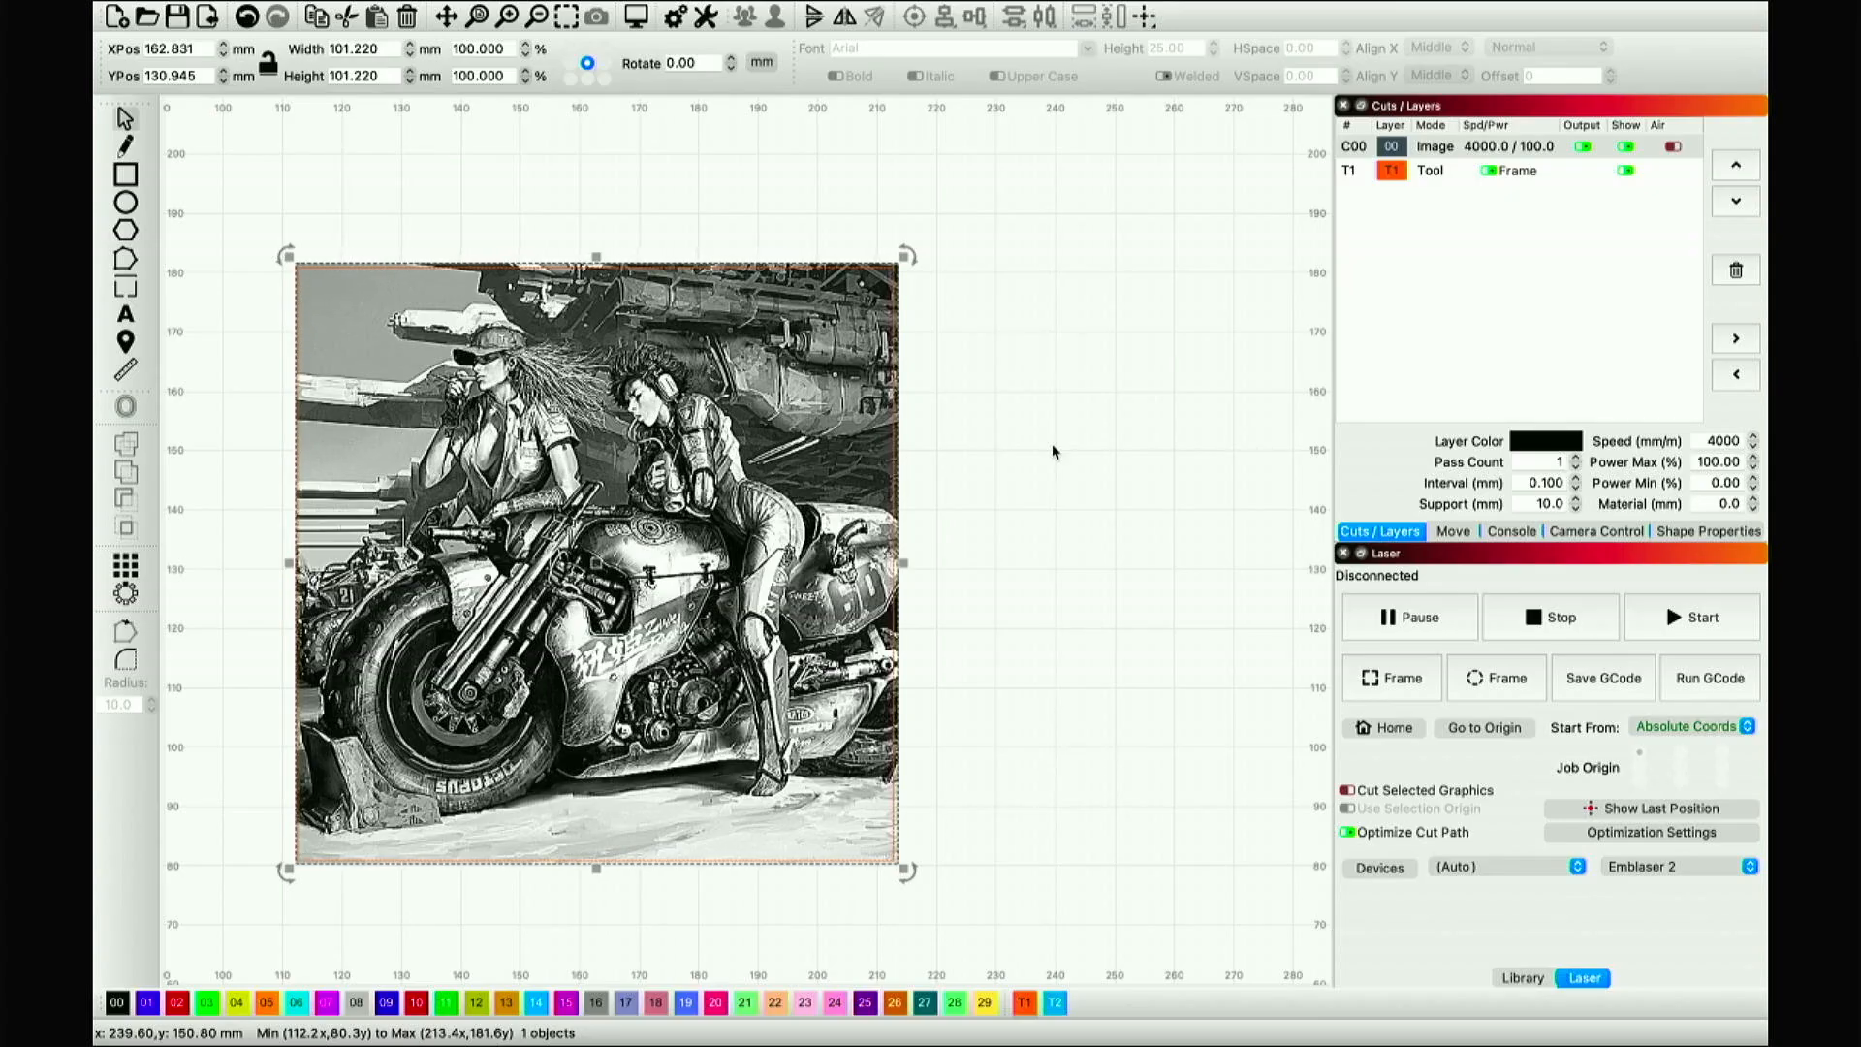
Align the image with the T1 square using Align V-Center and Align H-Center.
right_click(1052, 443)
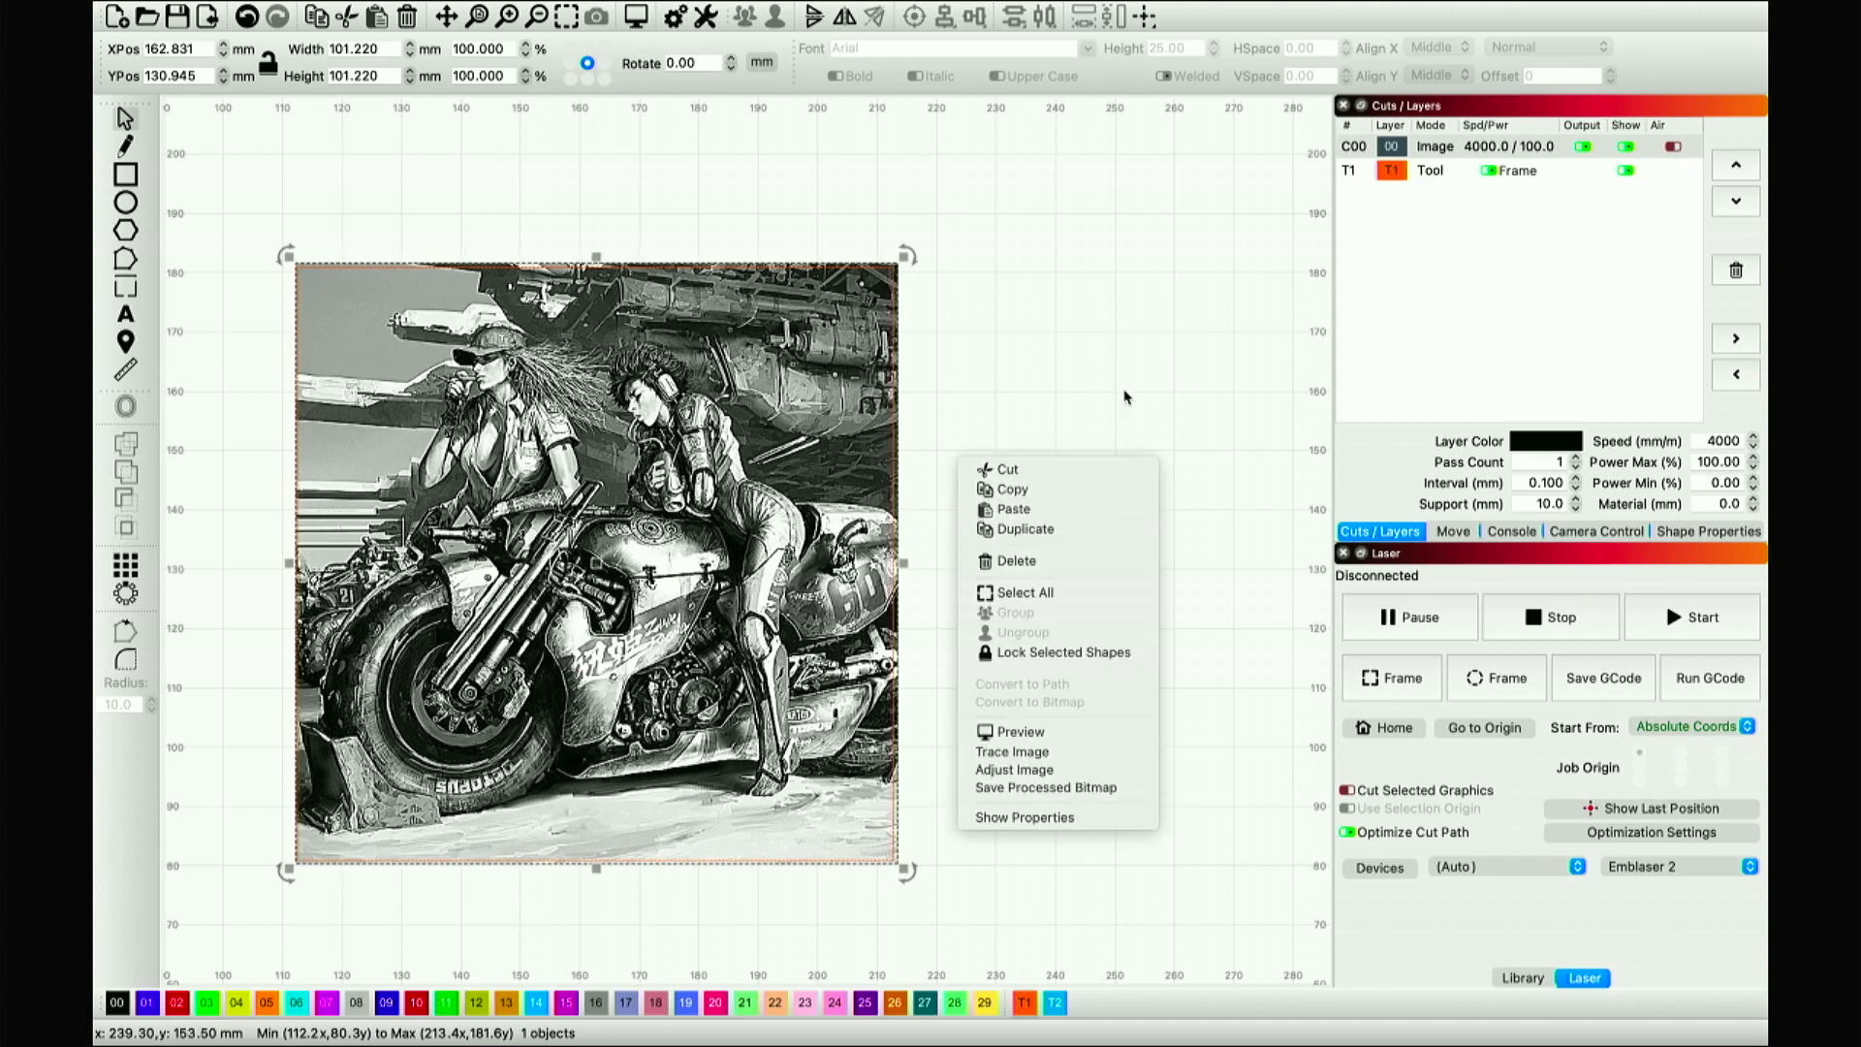
key("Escape")
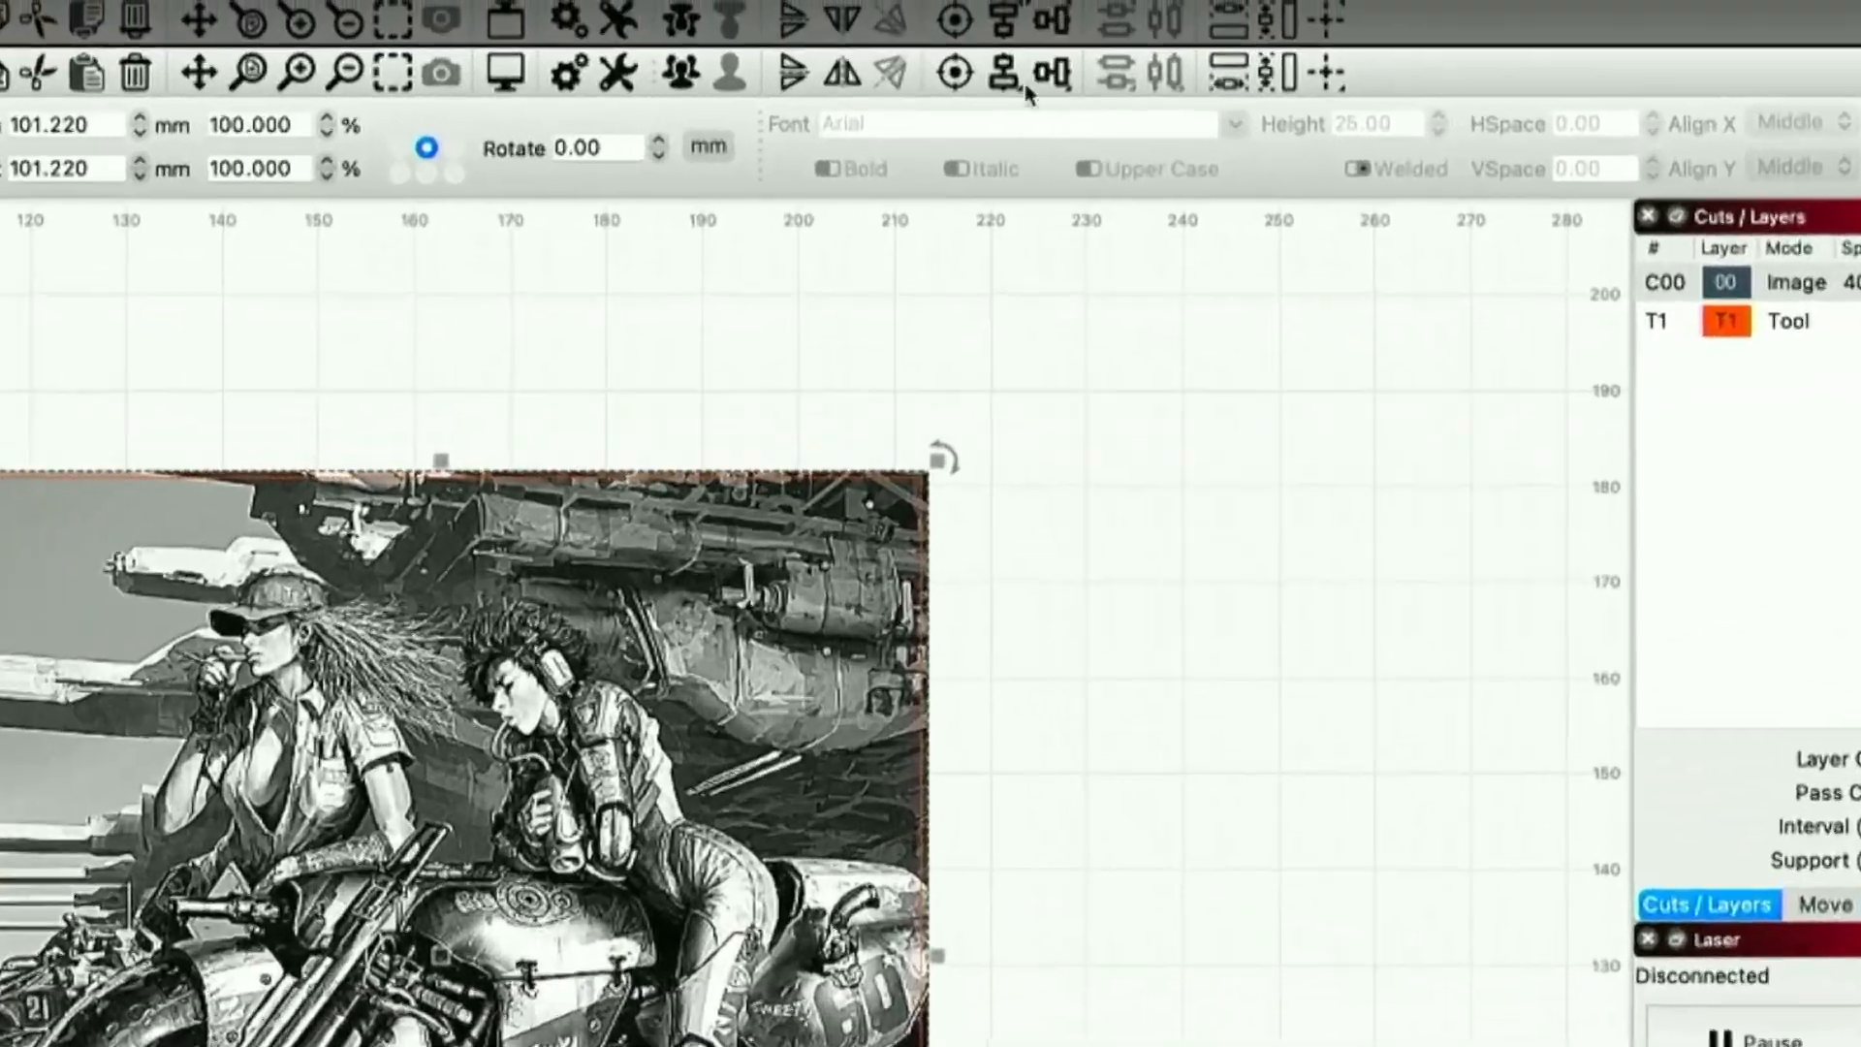
left_click(958, 28)
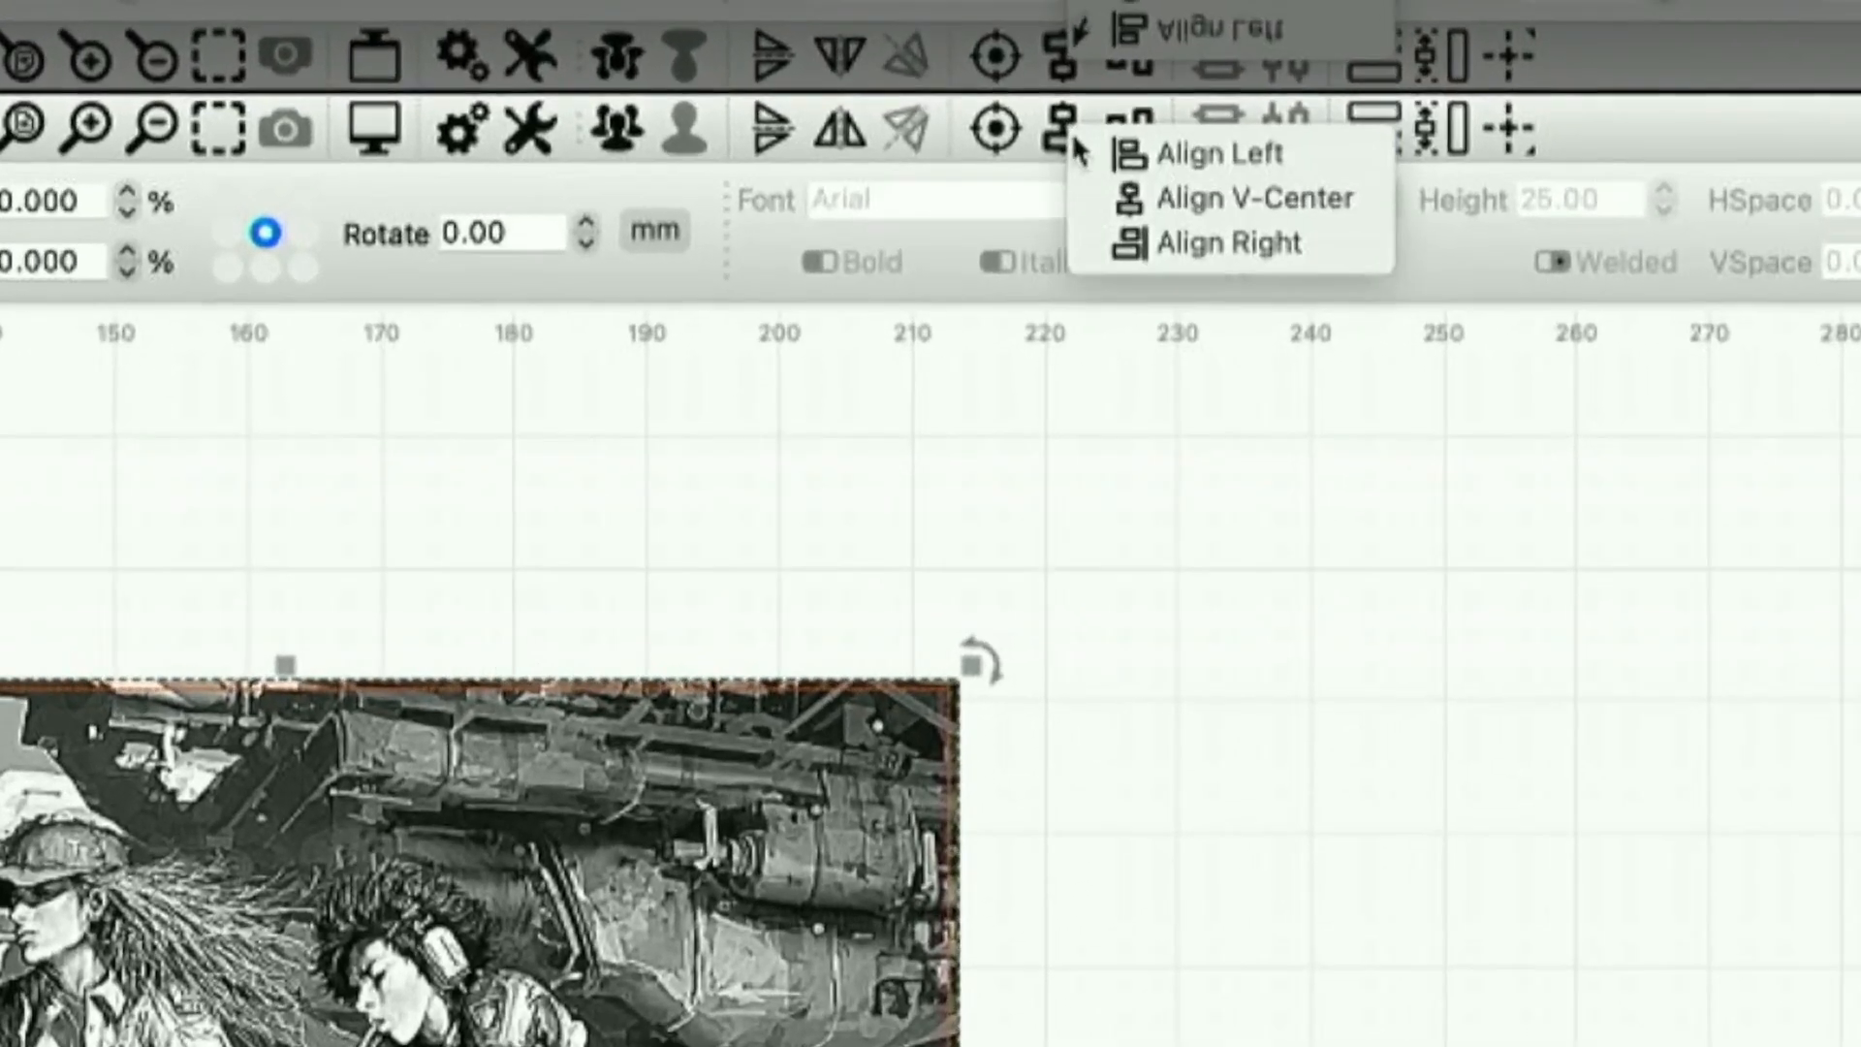
left_click(982, 63)
left_click(1132, 155)
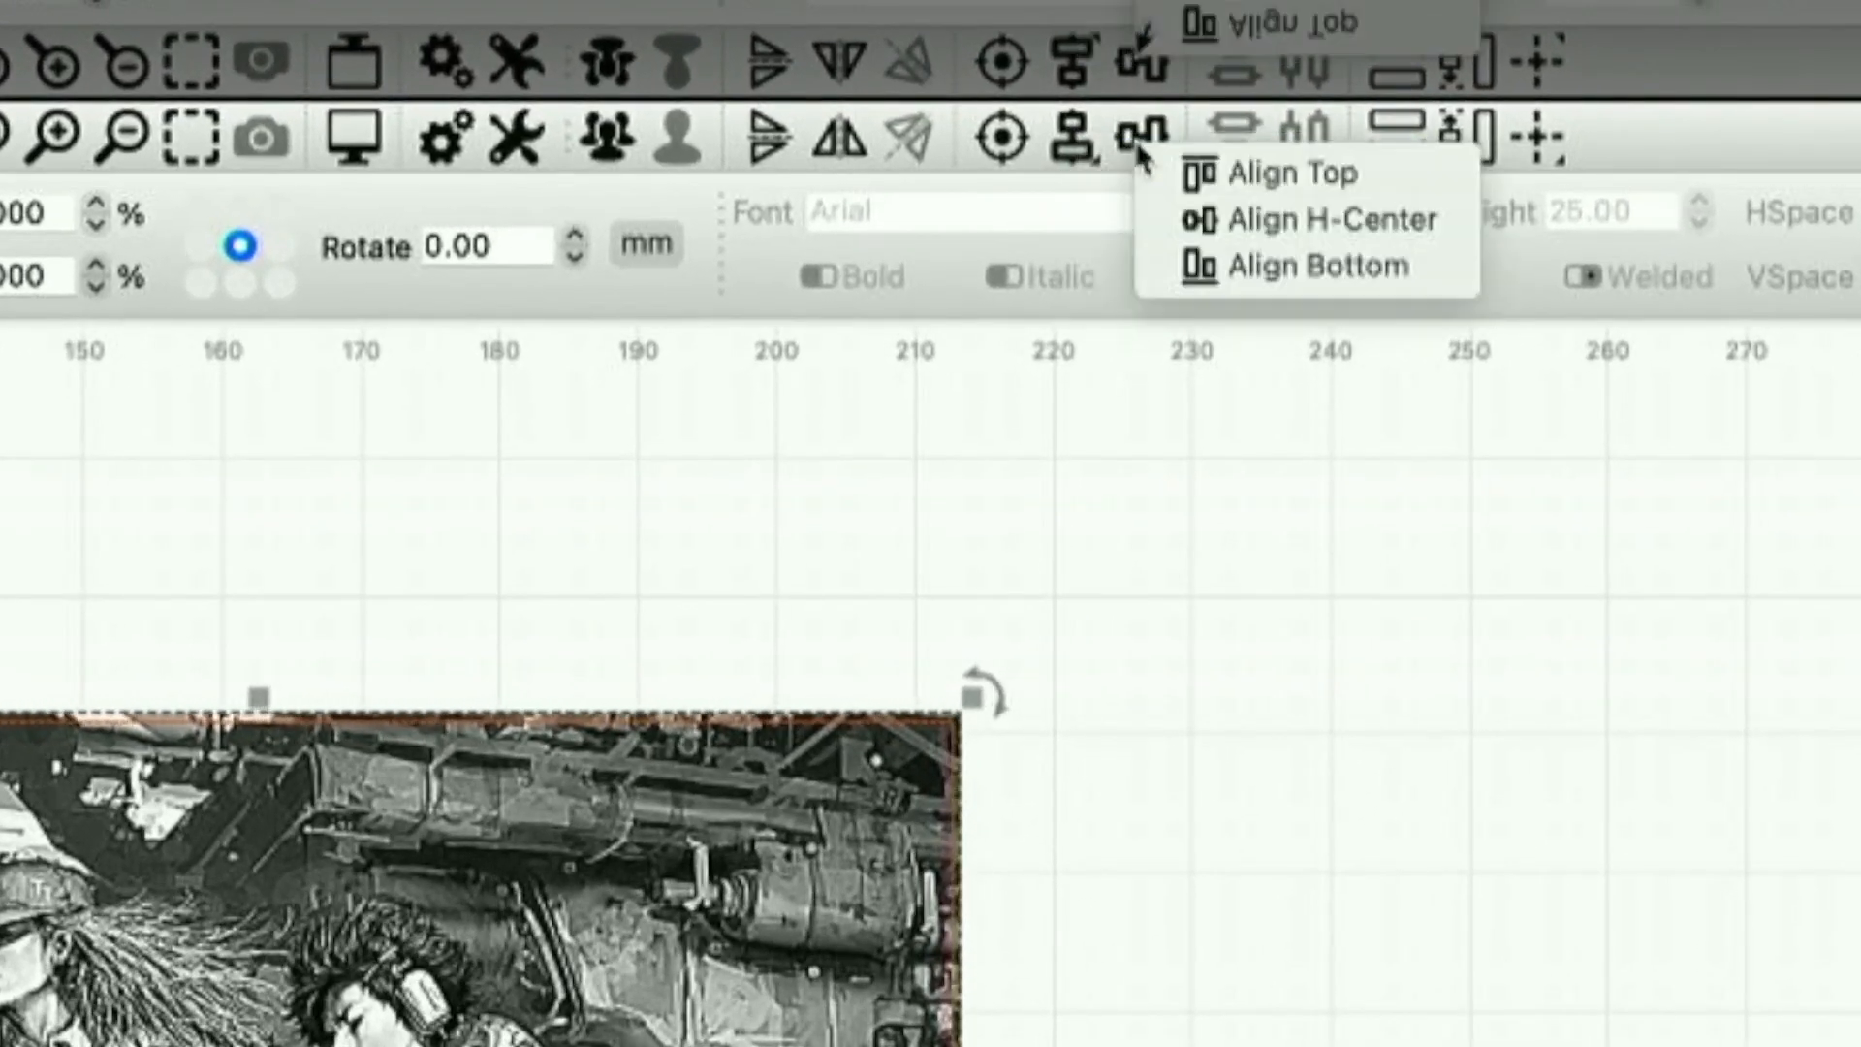
left_click(1194, 221)
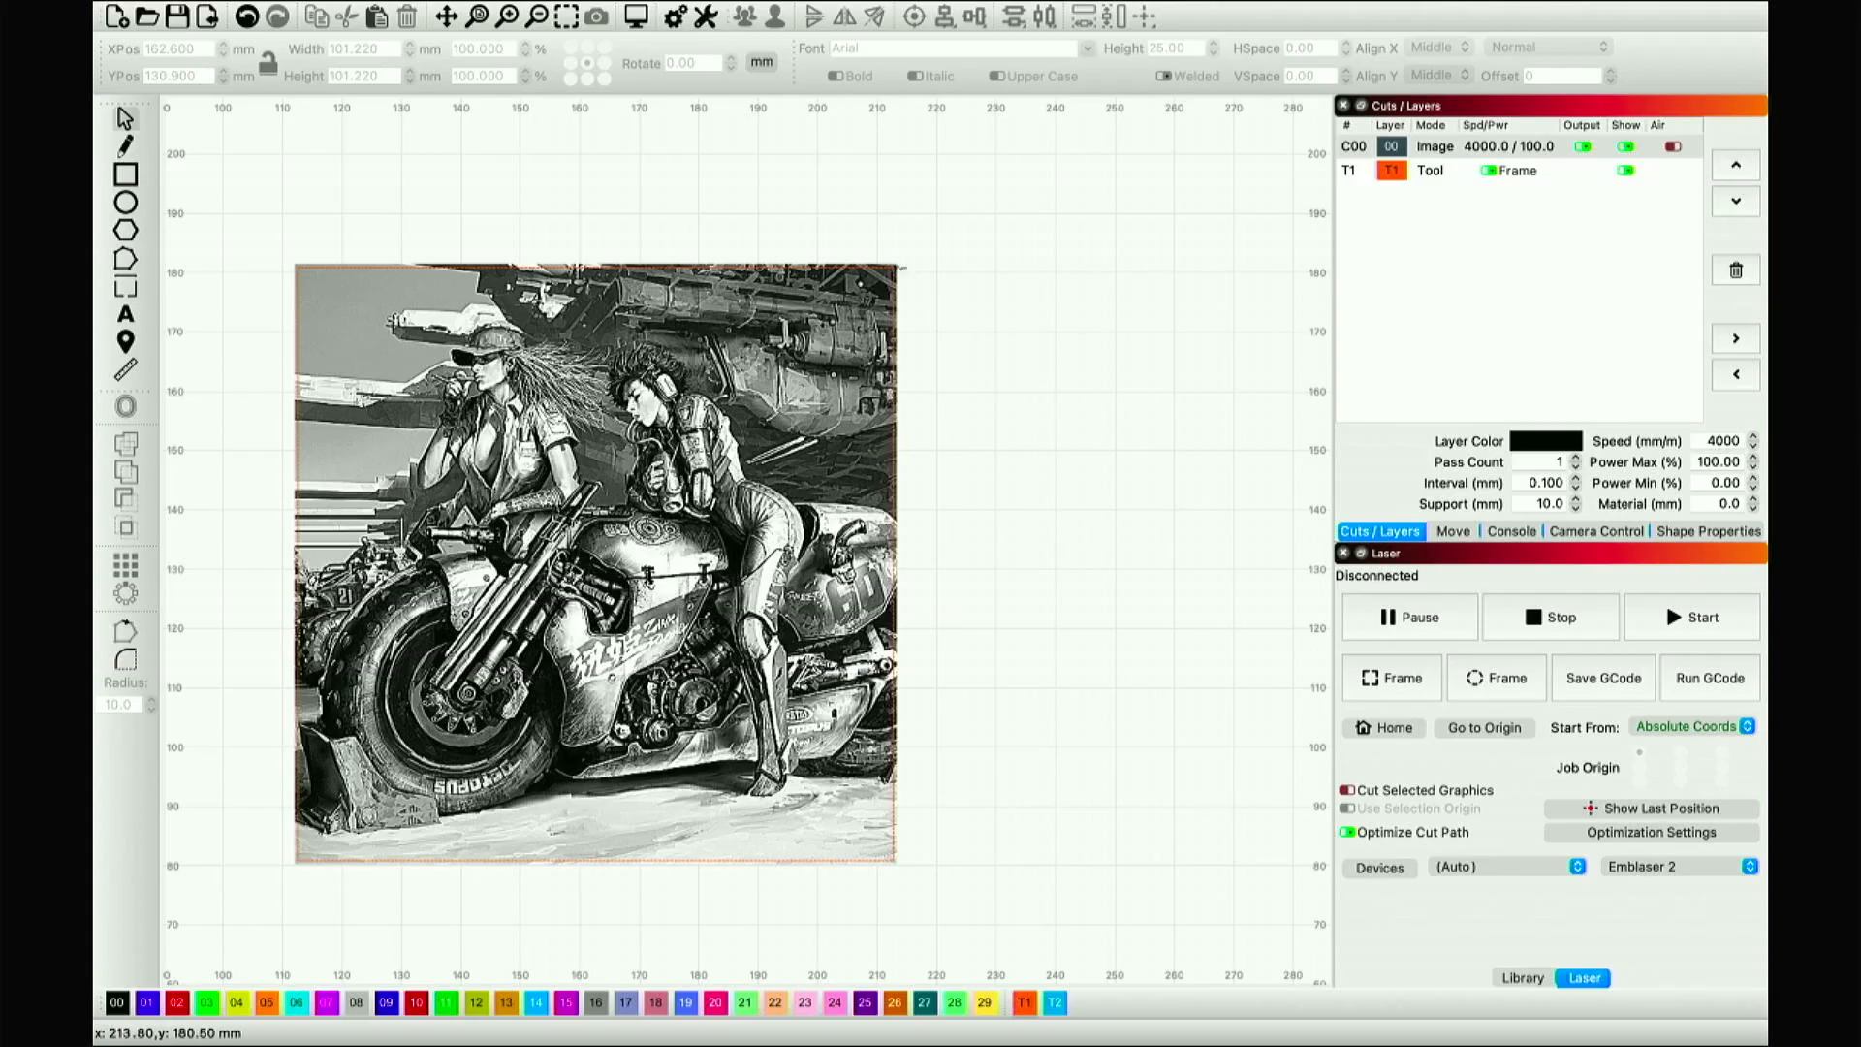
Inspect the image's upper-right and lower-left corners for its overlap beyond the T1 square's outline.
scroll(900, 269, "up", 5)
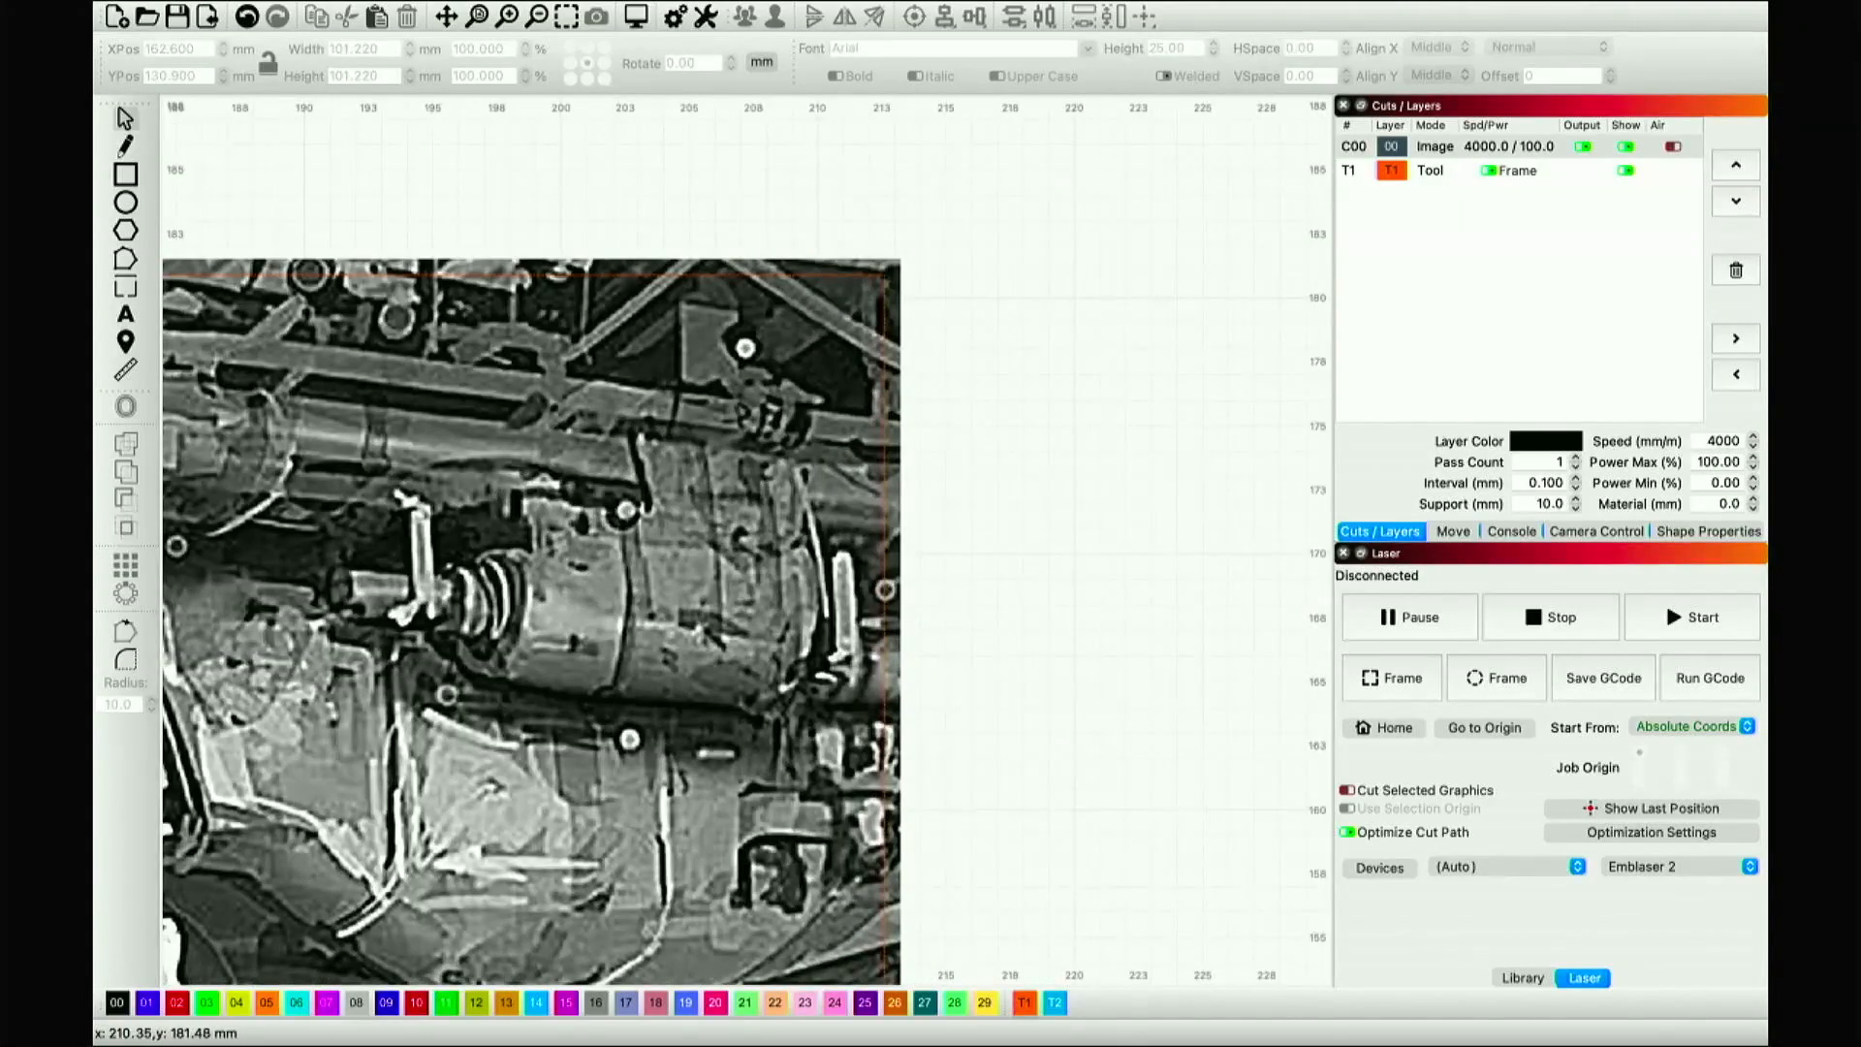
scroll(879, 326, "down", 8)
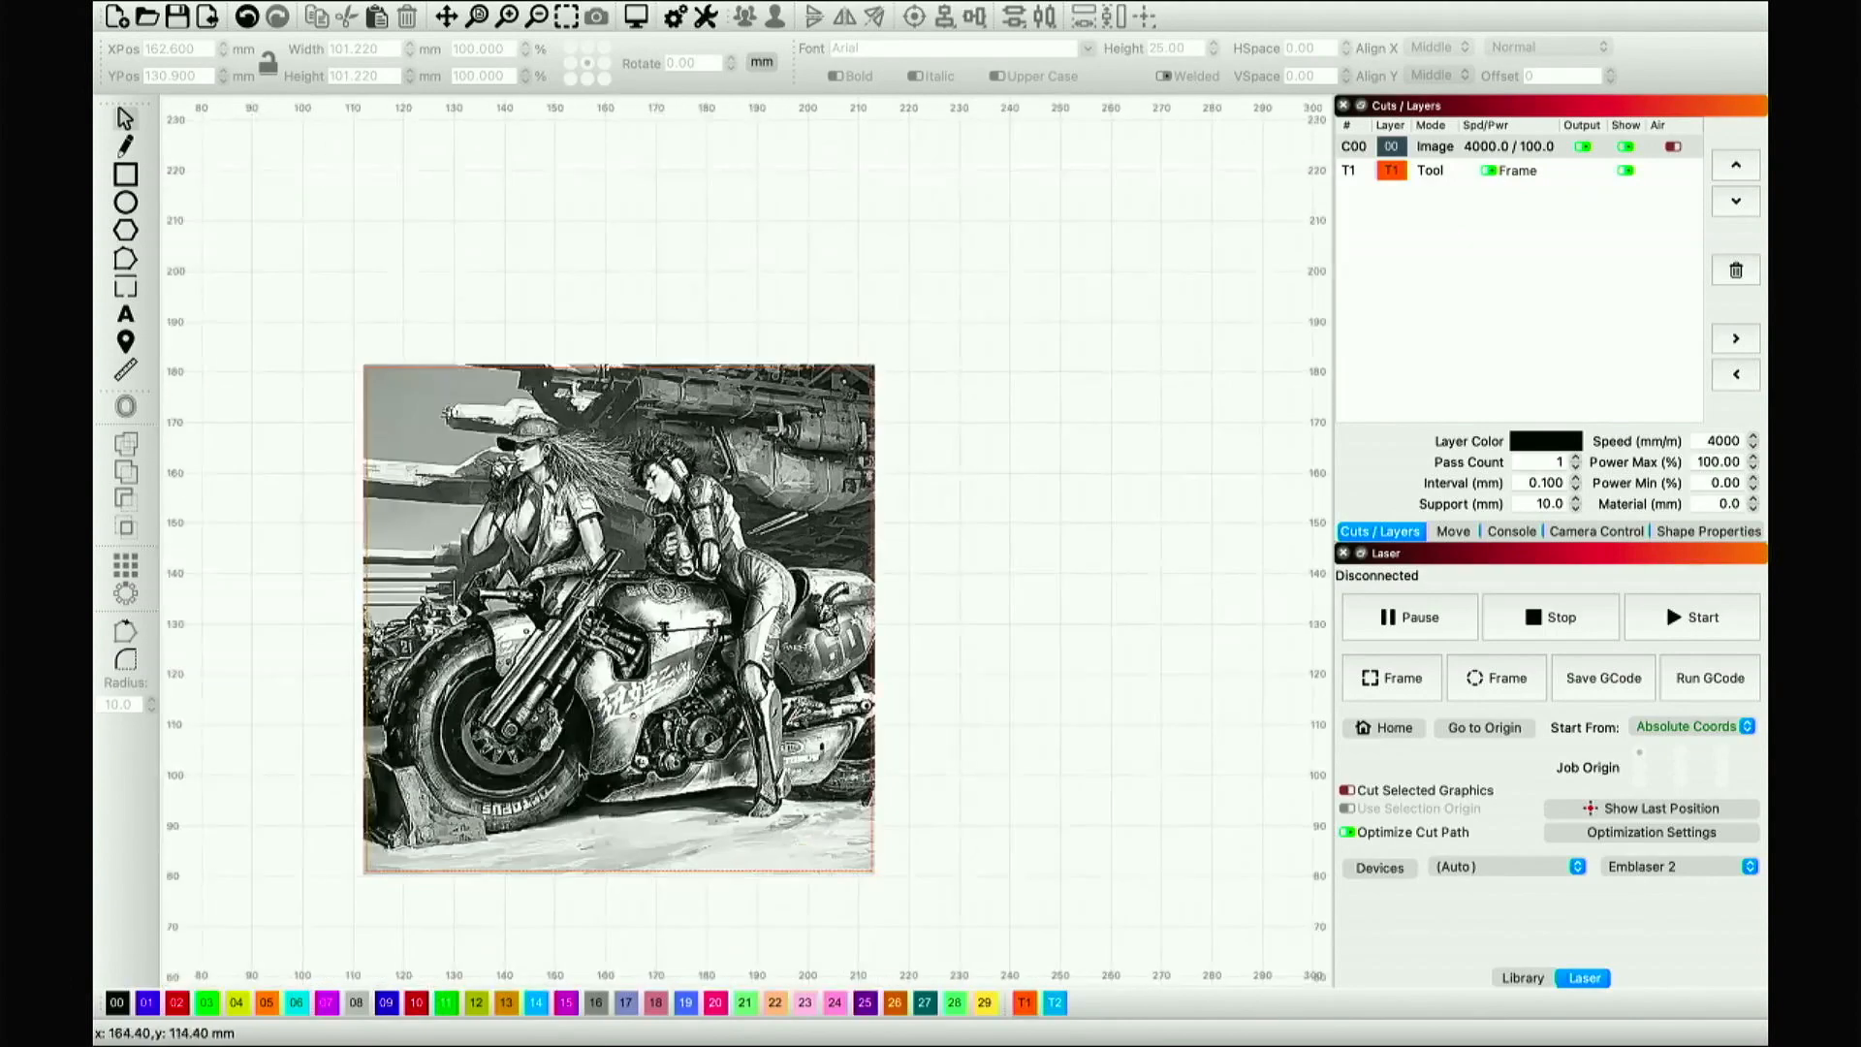
scroll(388, 878, "up", 6)
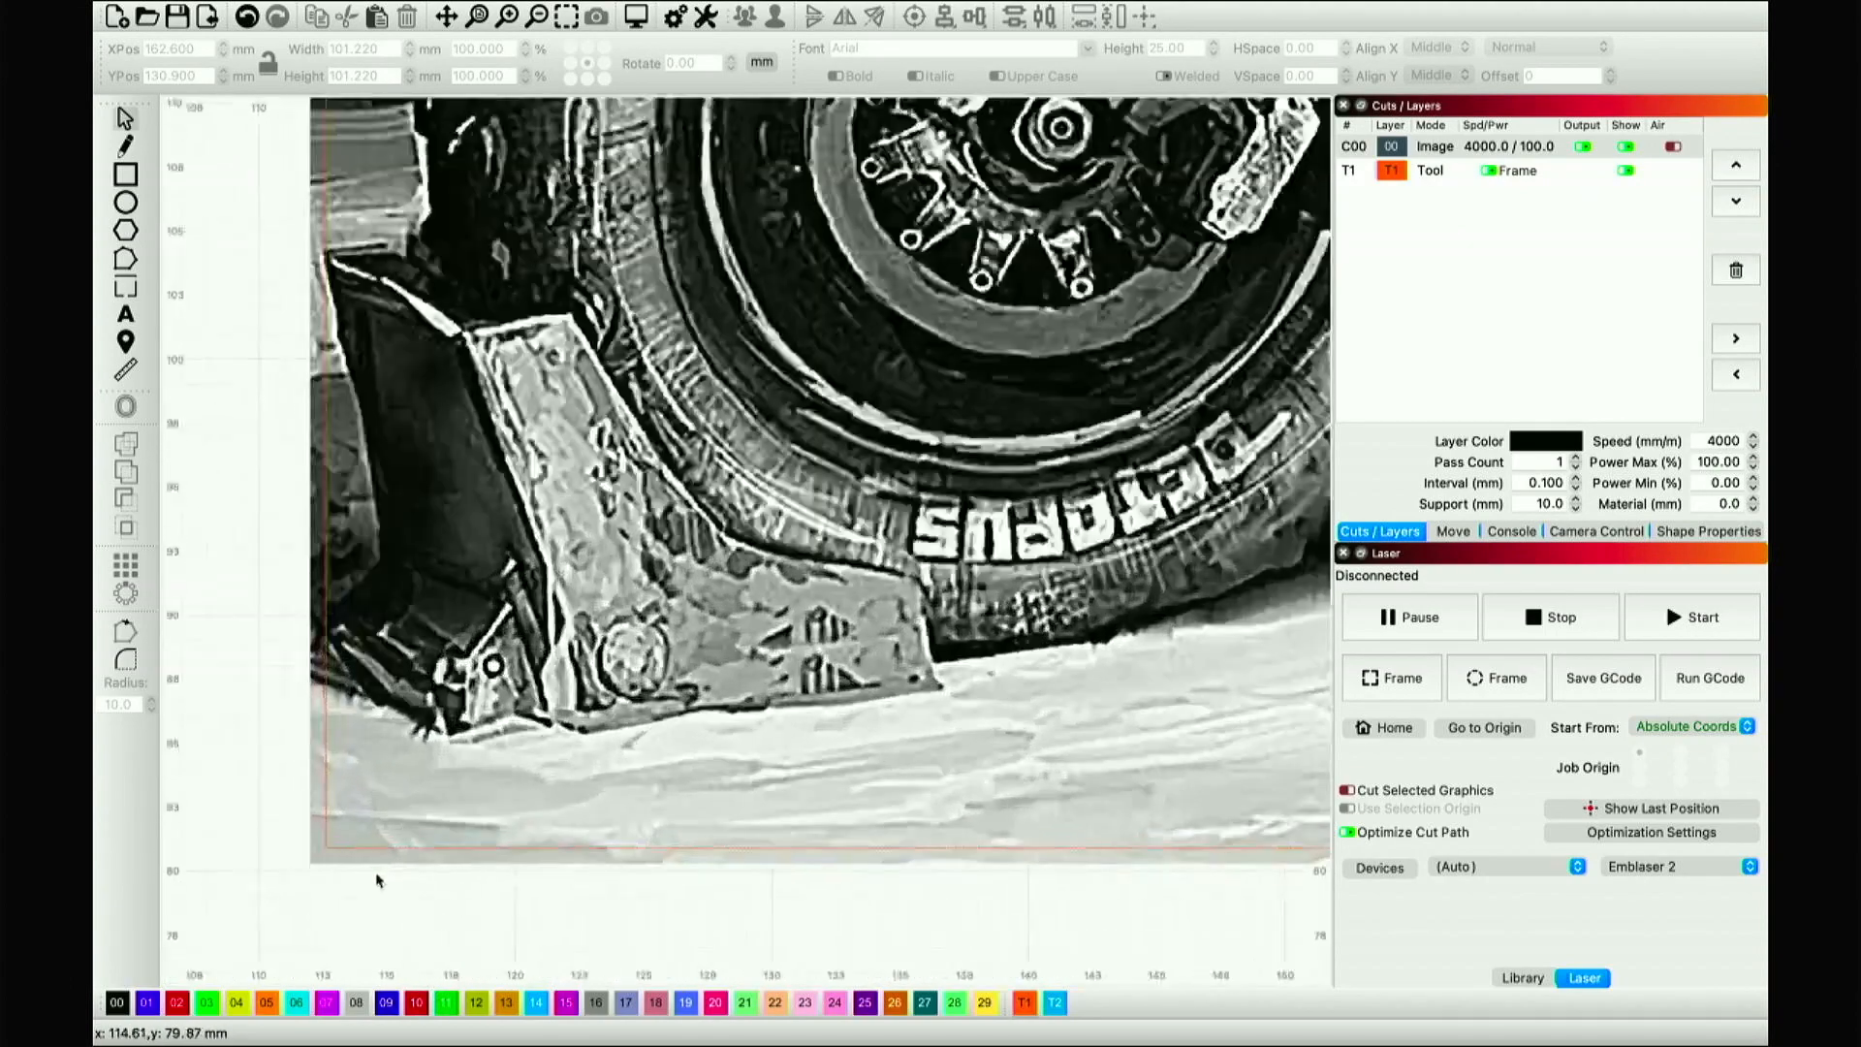
scroll(378, 881, "down", 6)
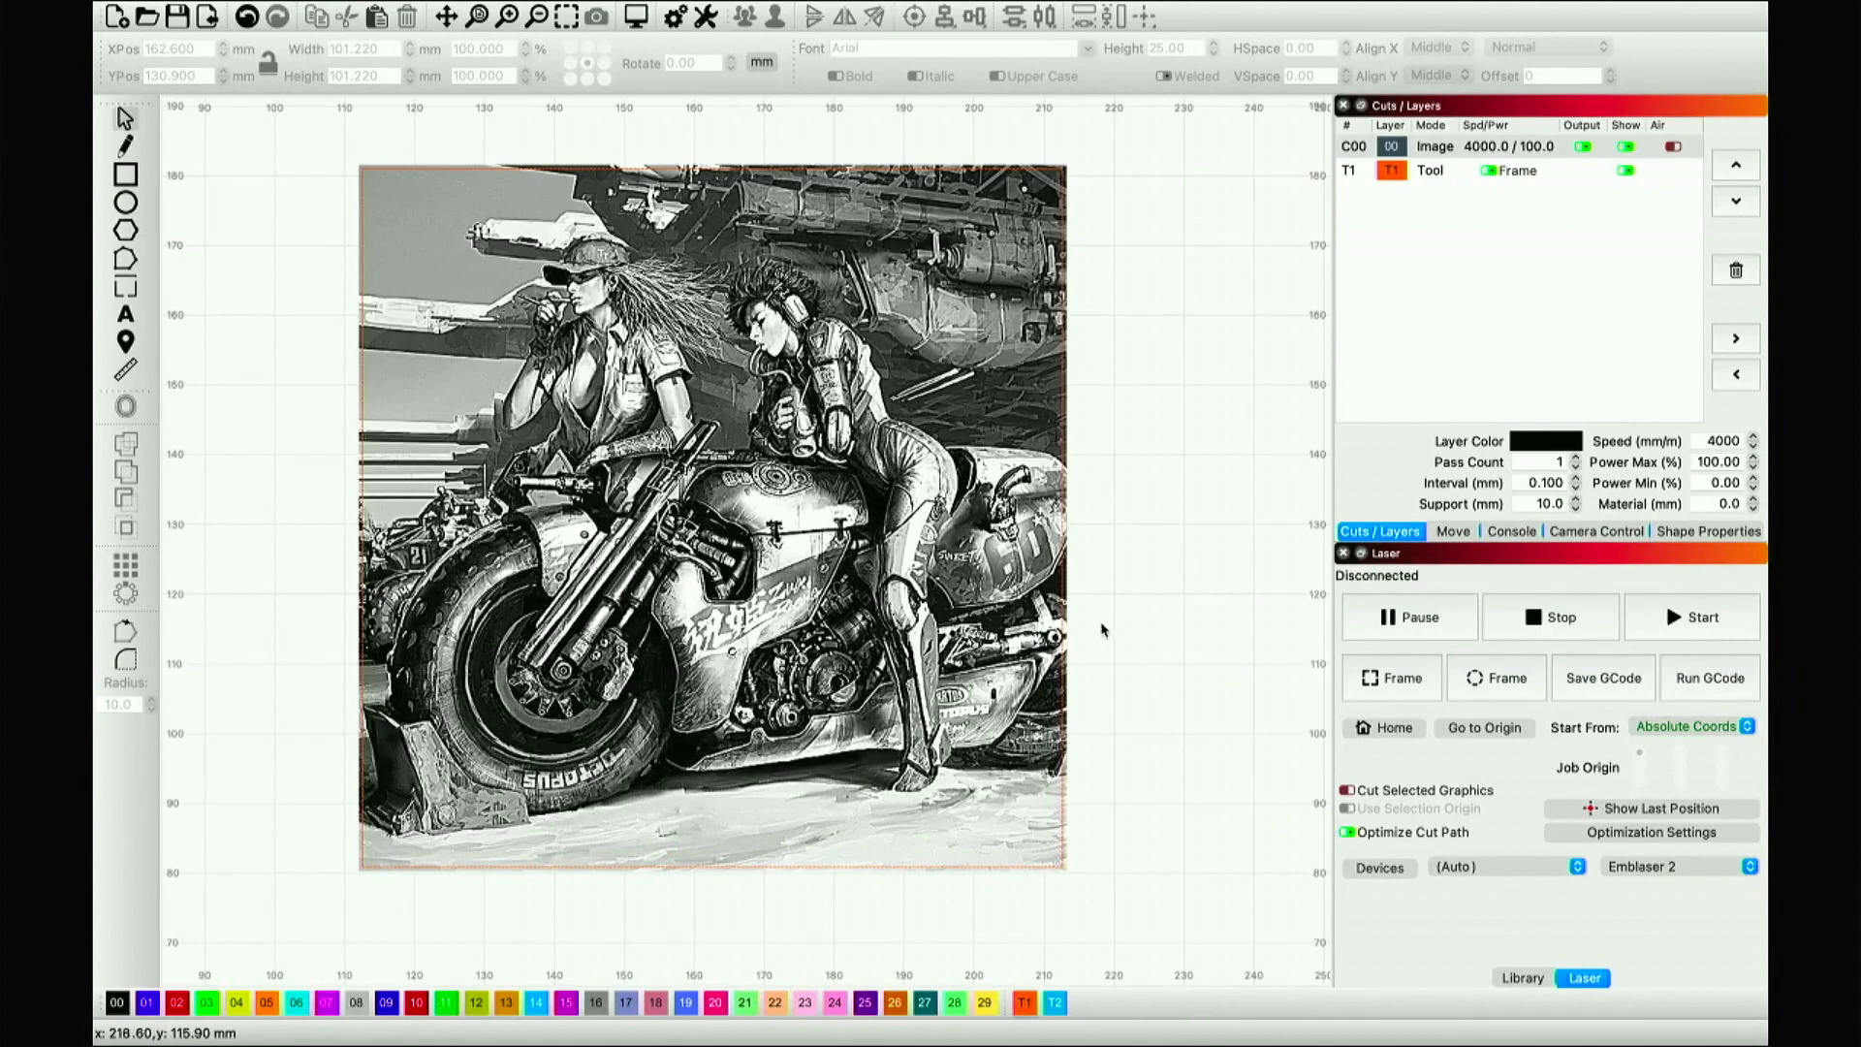
Open the cut settings of image layer C00 and review its speed, maximum power and minimum power.
scroll(1029, 607, "down", 1)
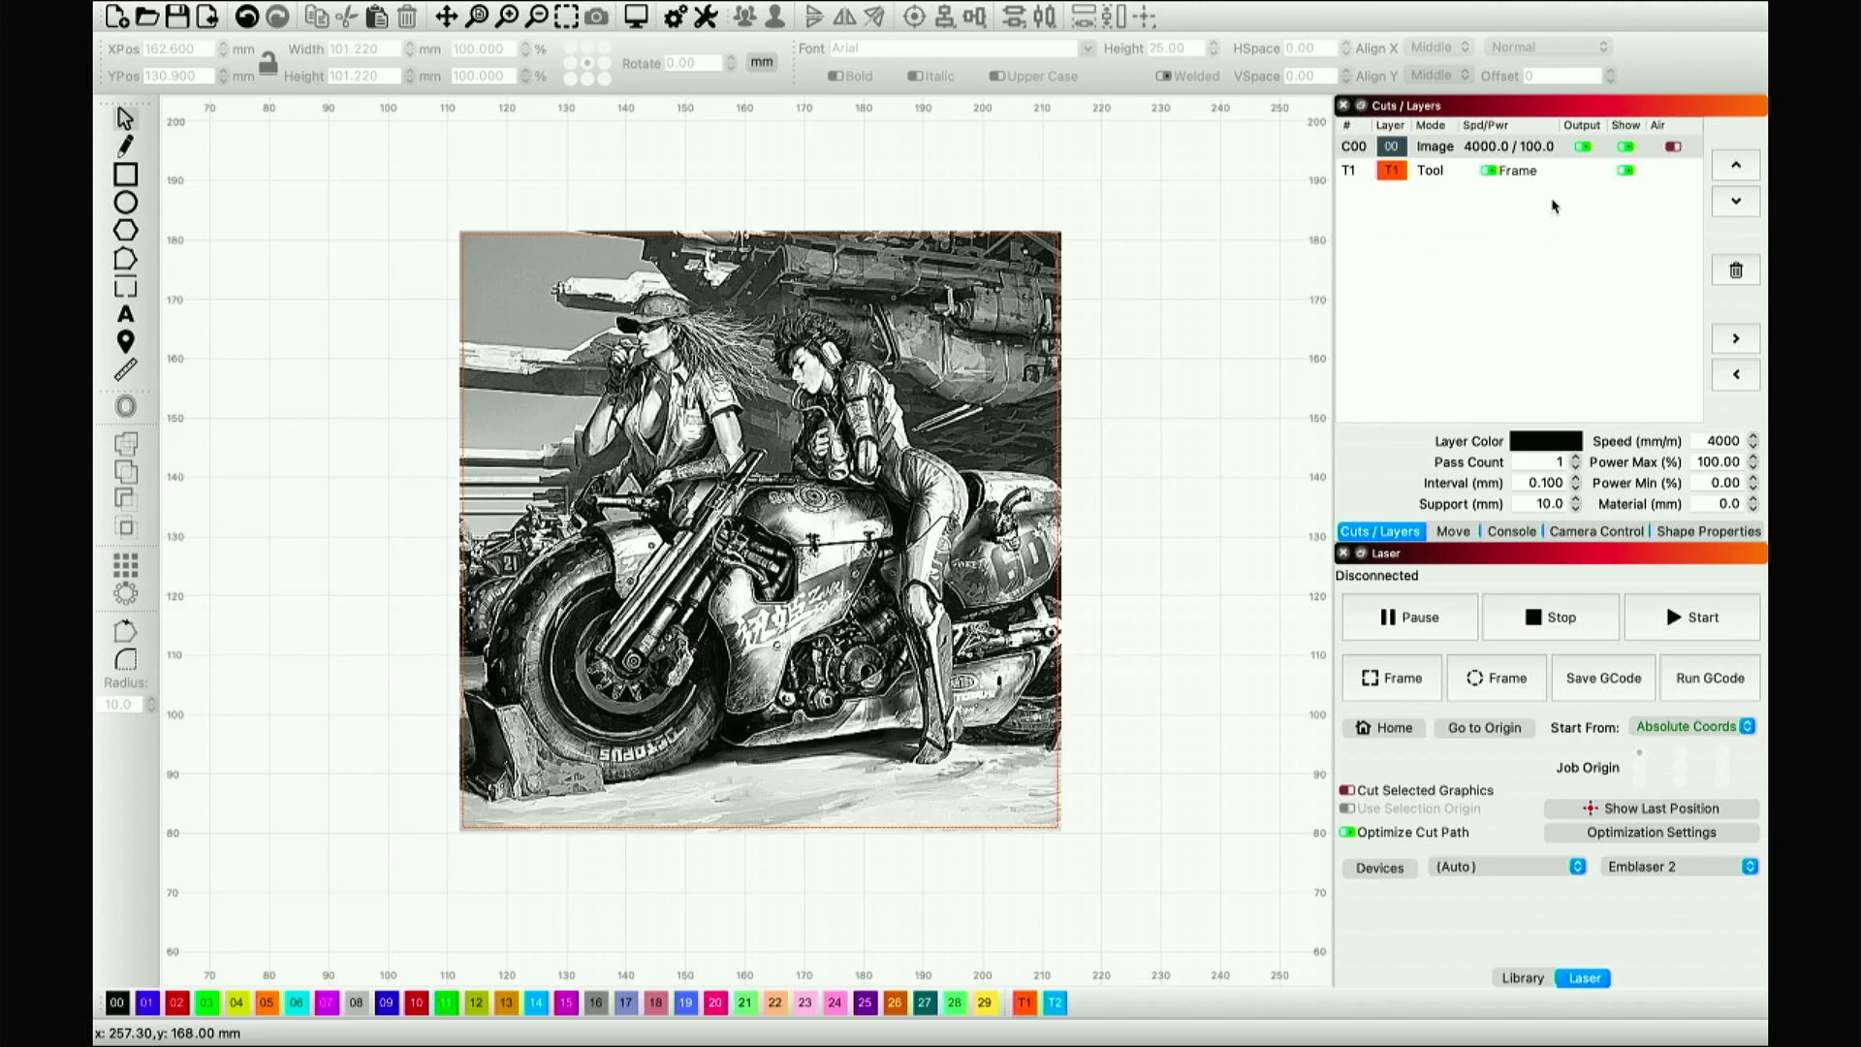
double_click(1536, 147)
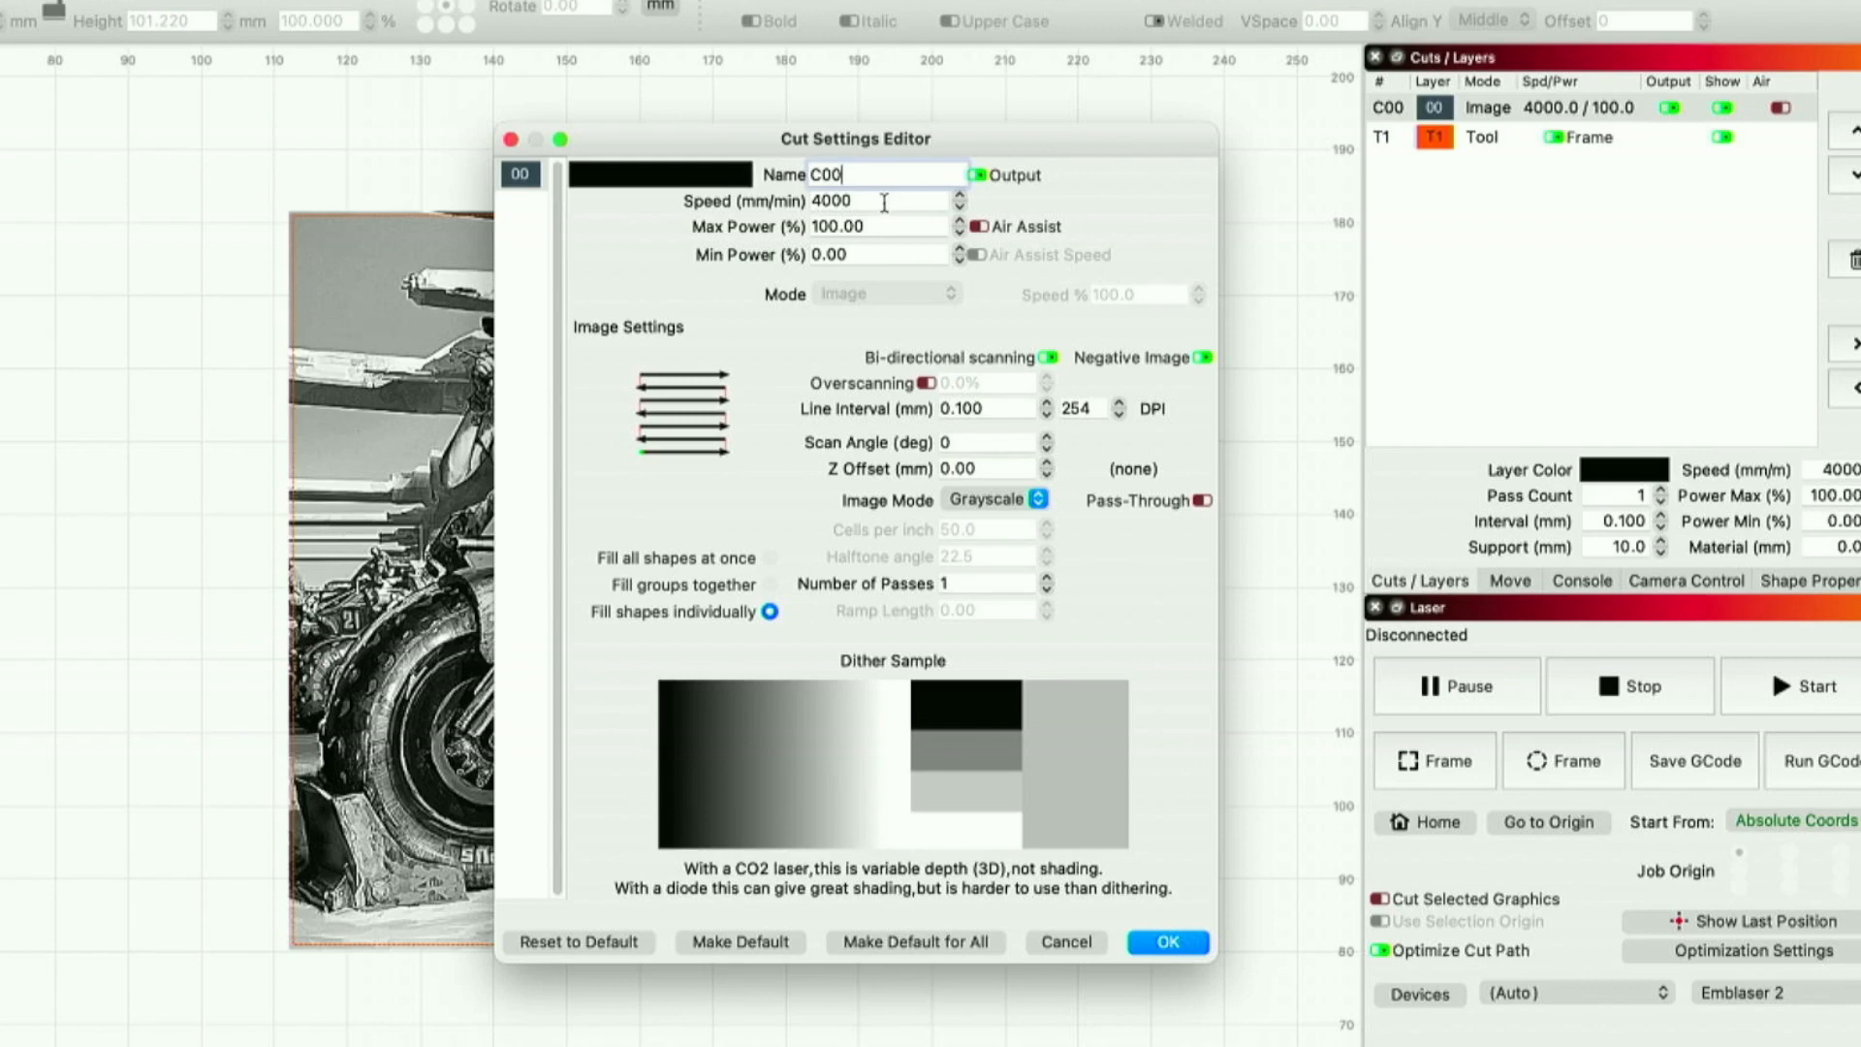
left_click(824, 200)
type("1")
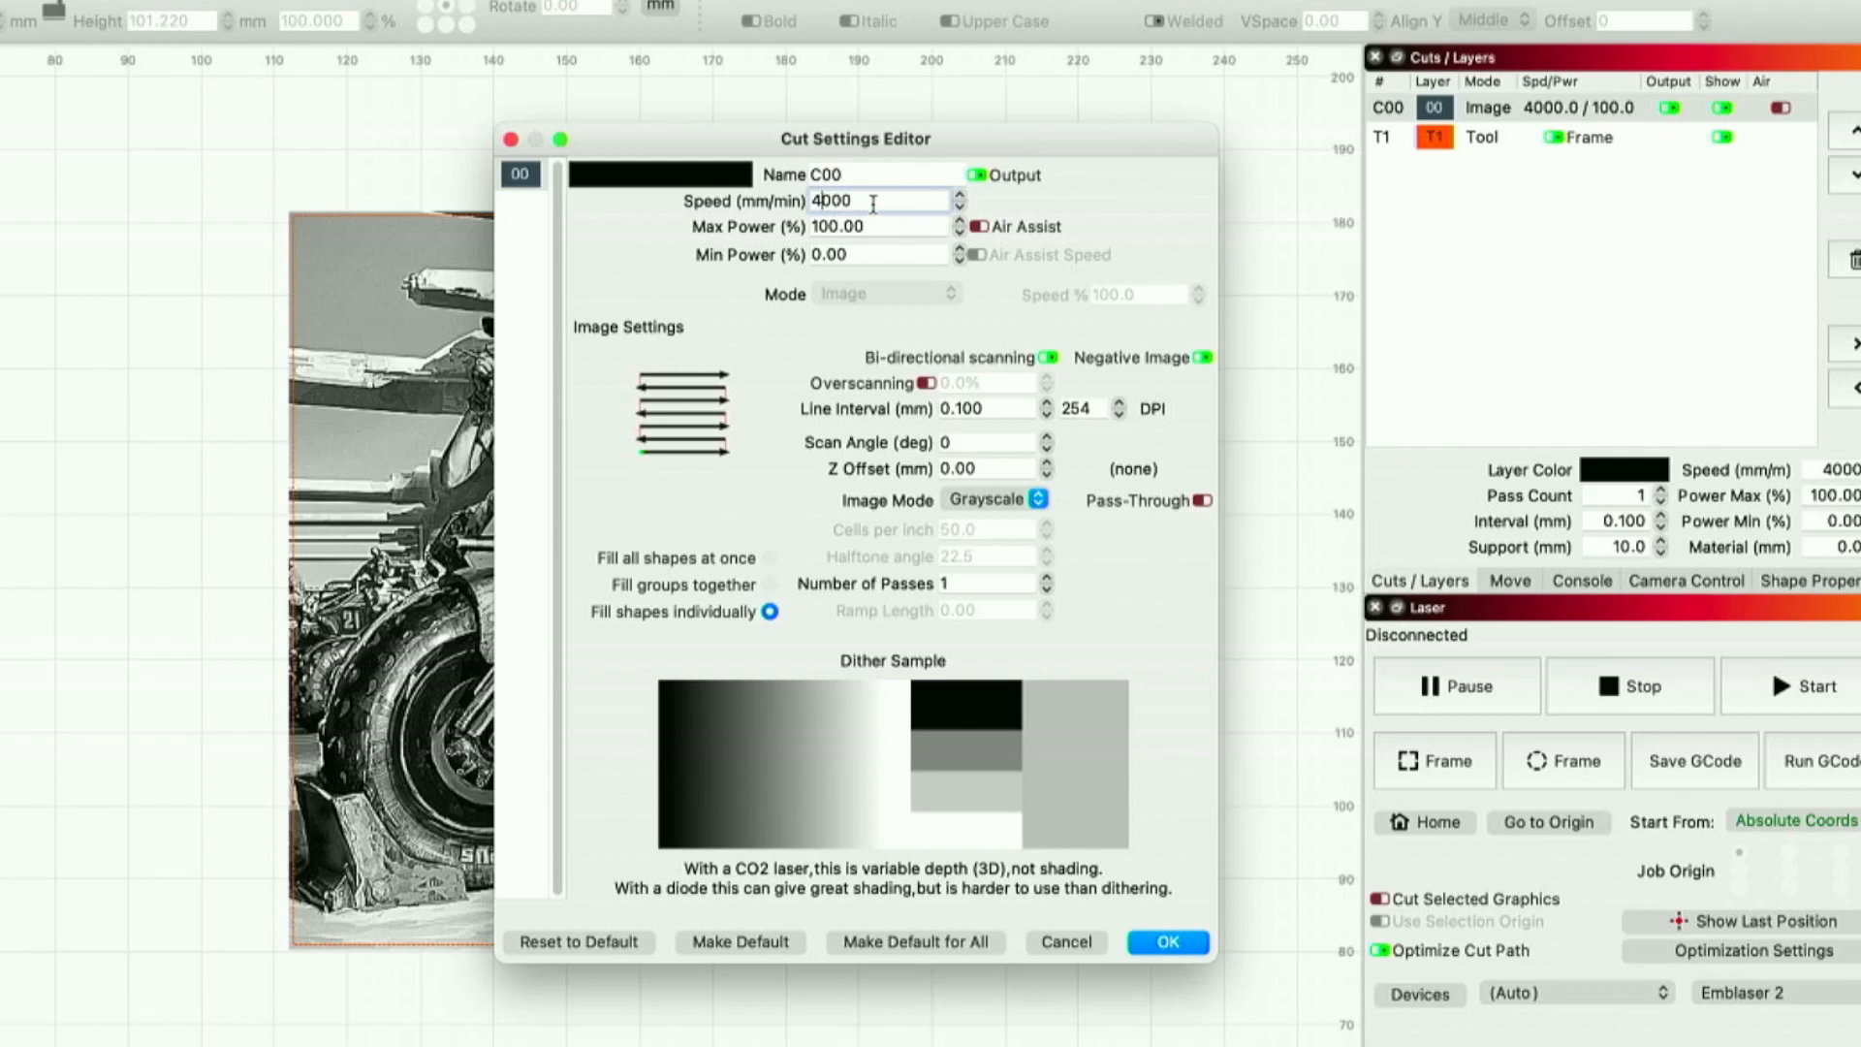
left_click(877, 226)
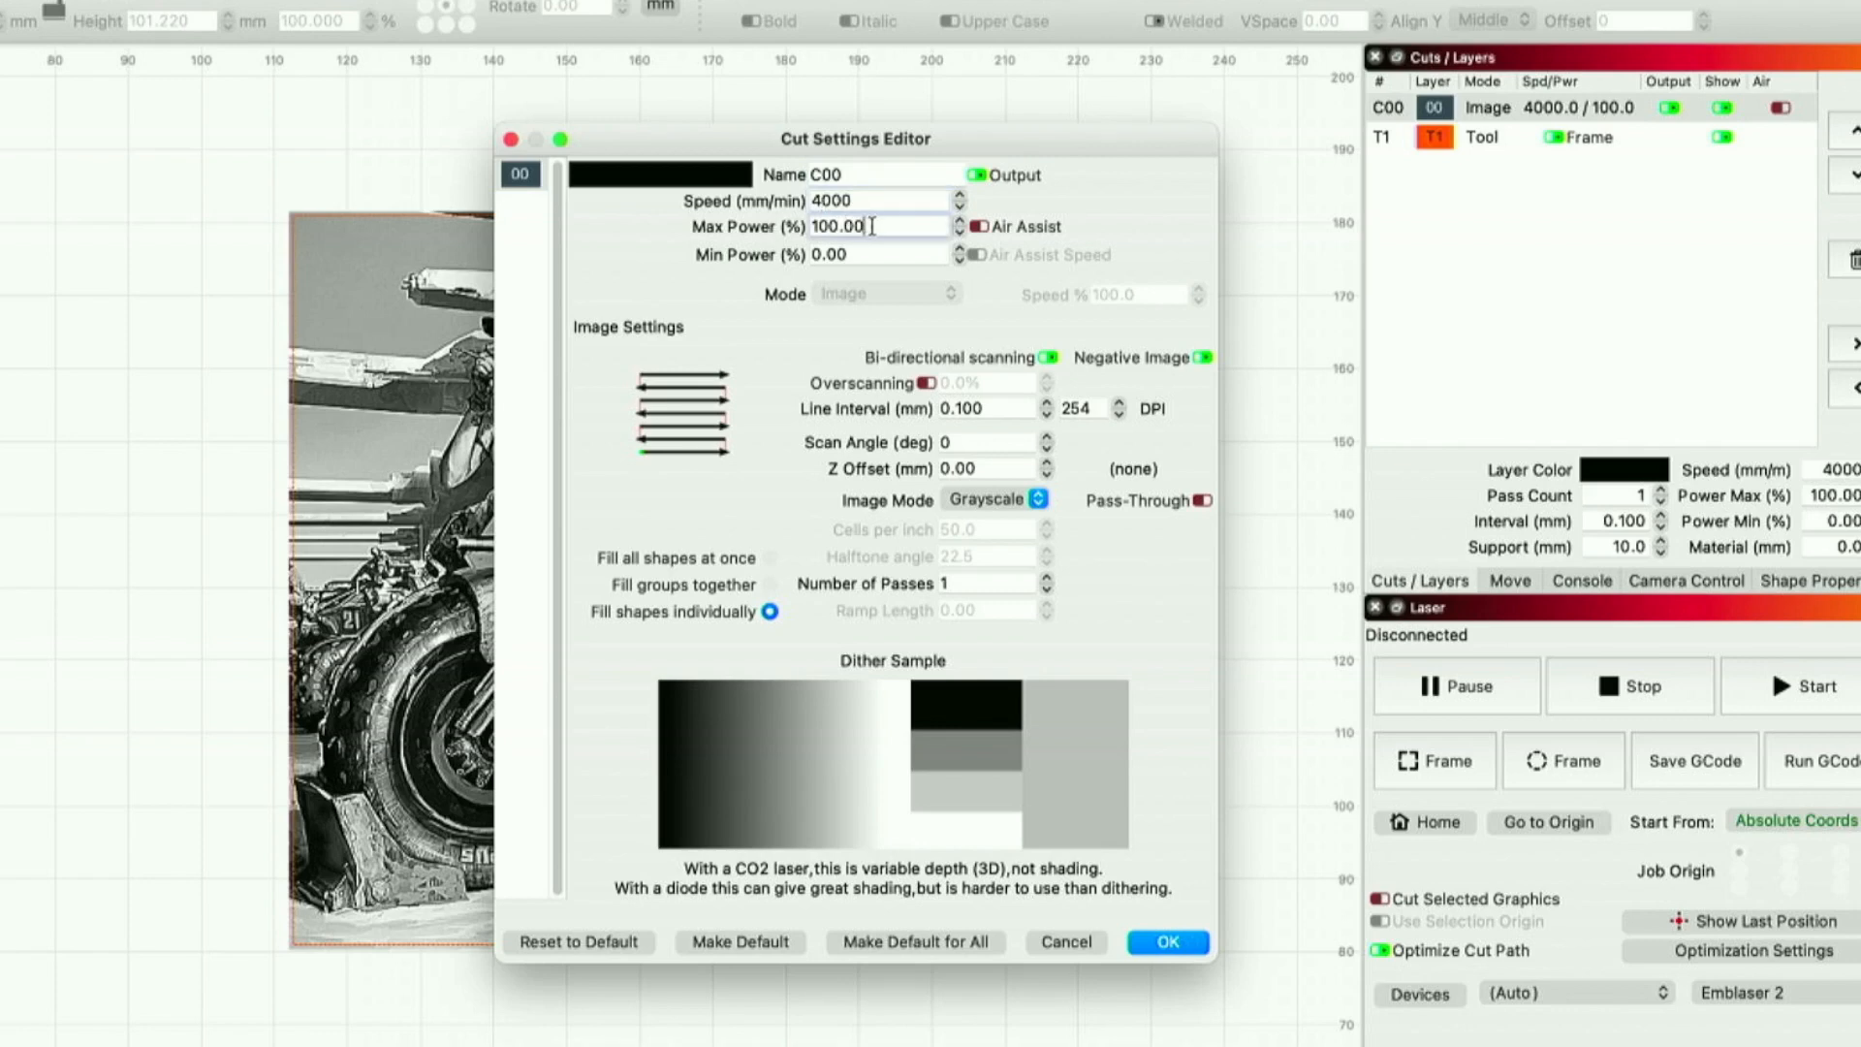
left_click(875, 254)
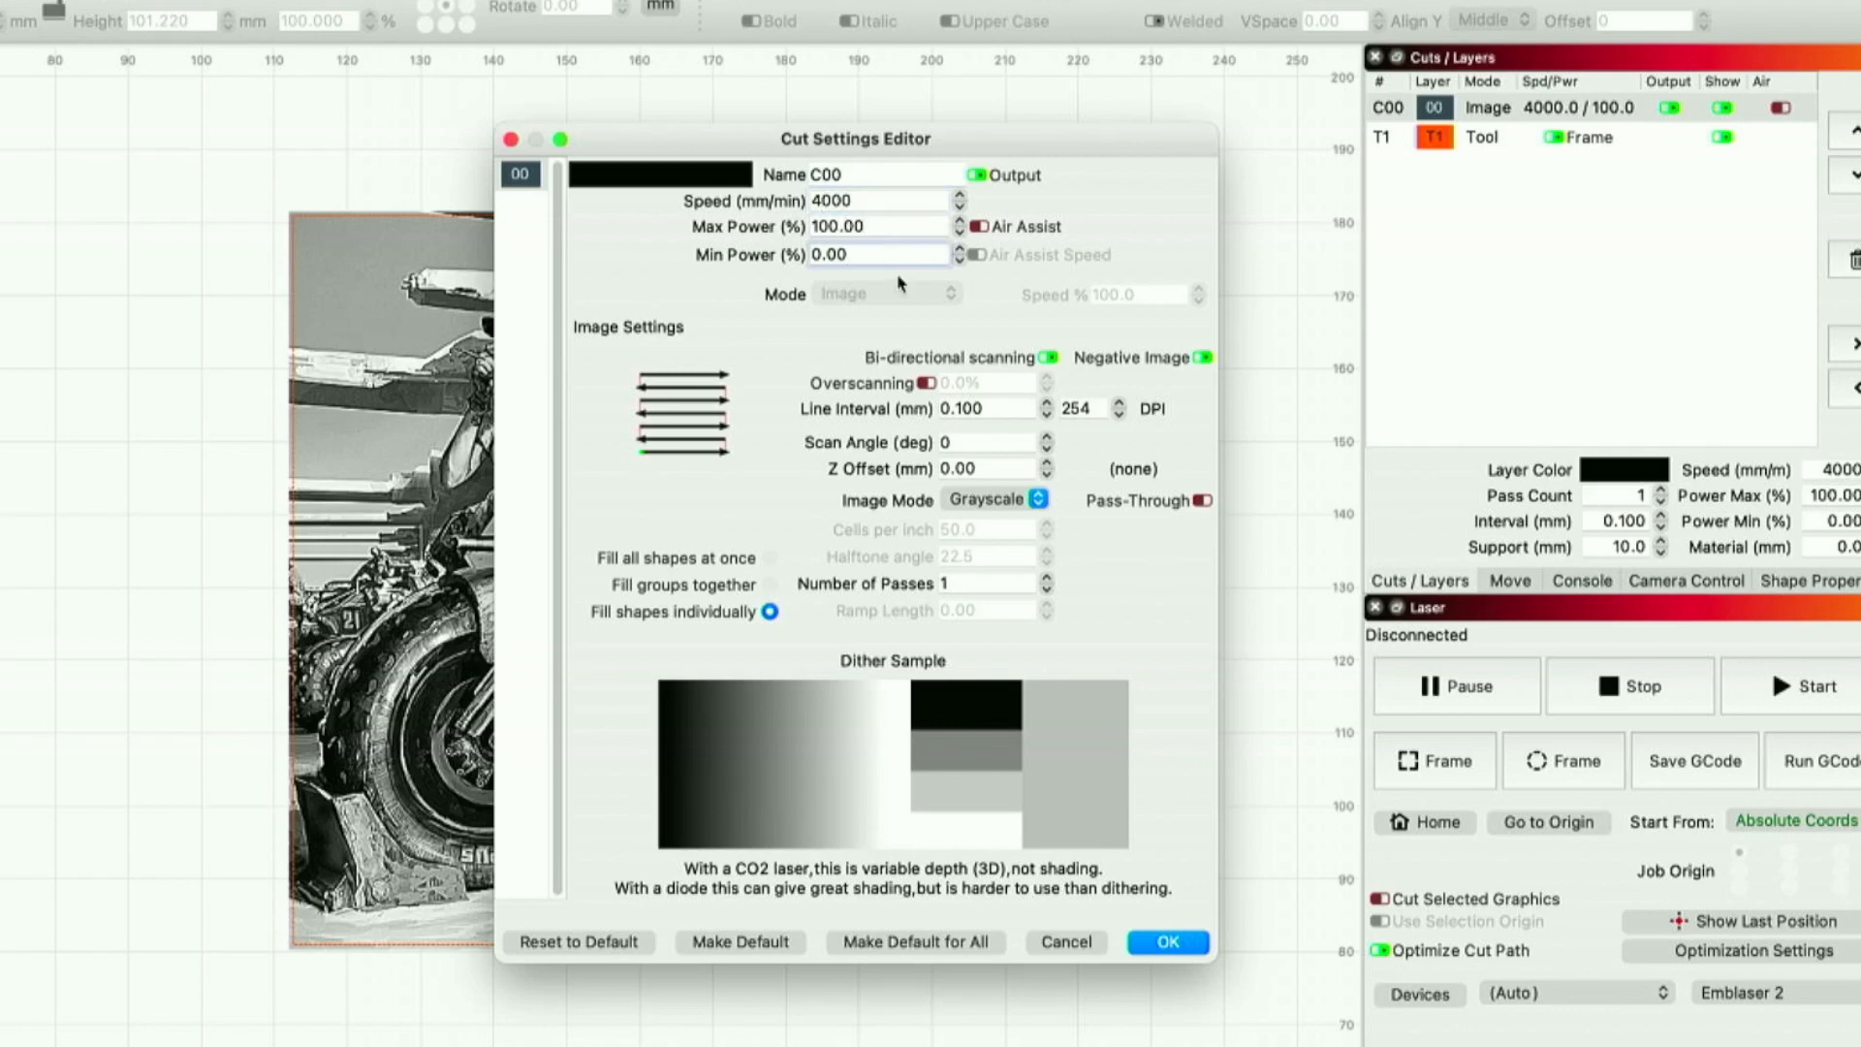
Check the Negative Image option and the available image modes for layer C00, and close its cut settings.
left_click(1205, 359)
left_click(1203, 359)
left_click(1040, 500)
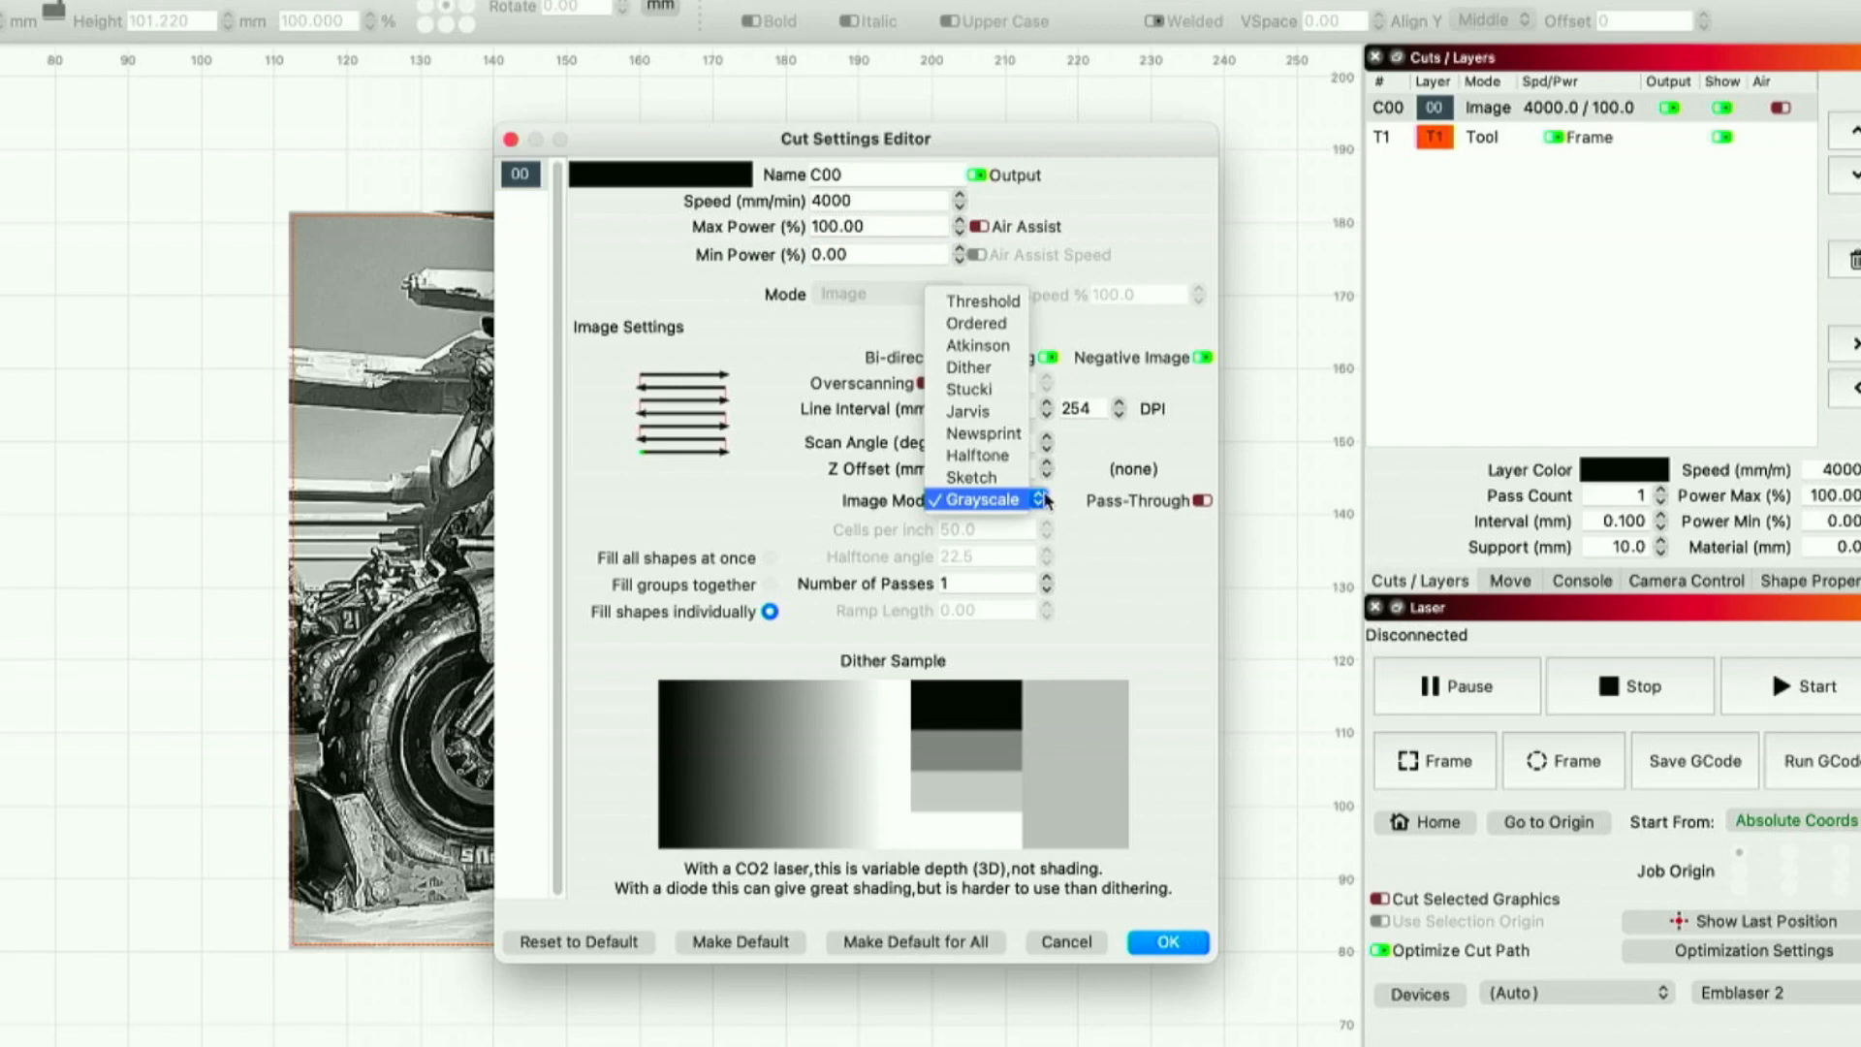
left_click(1111, 552)
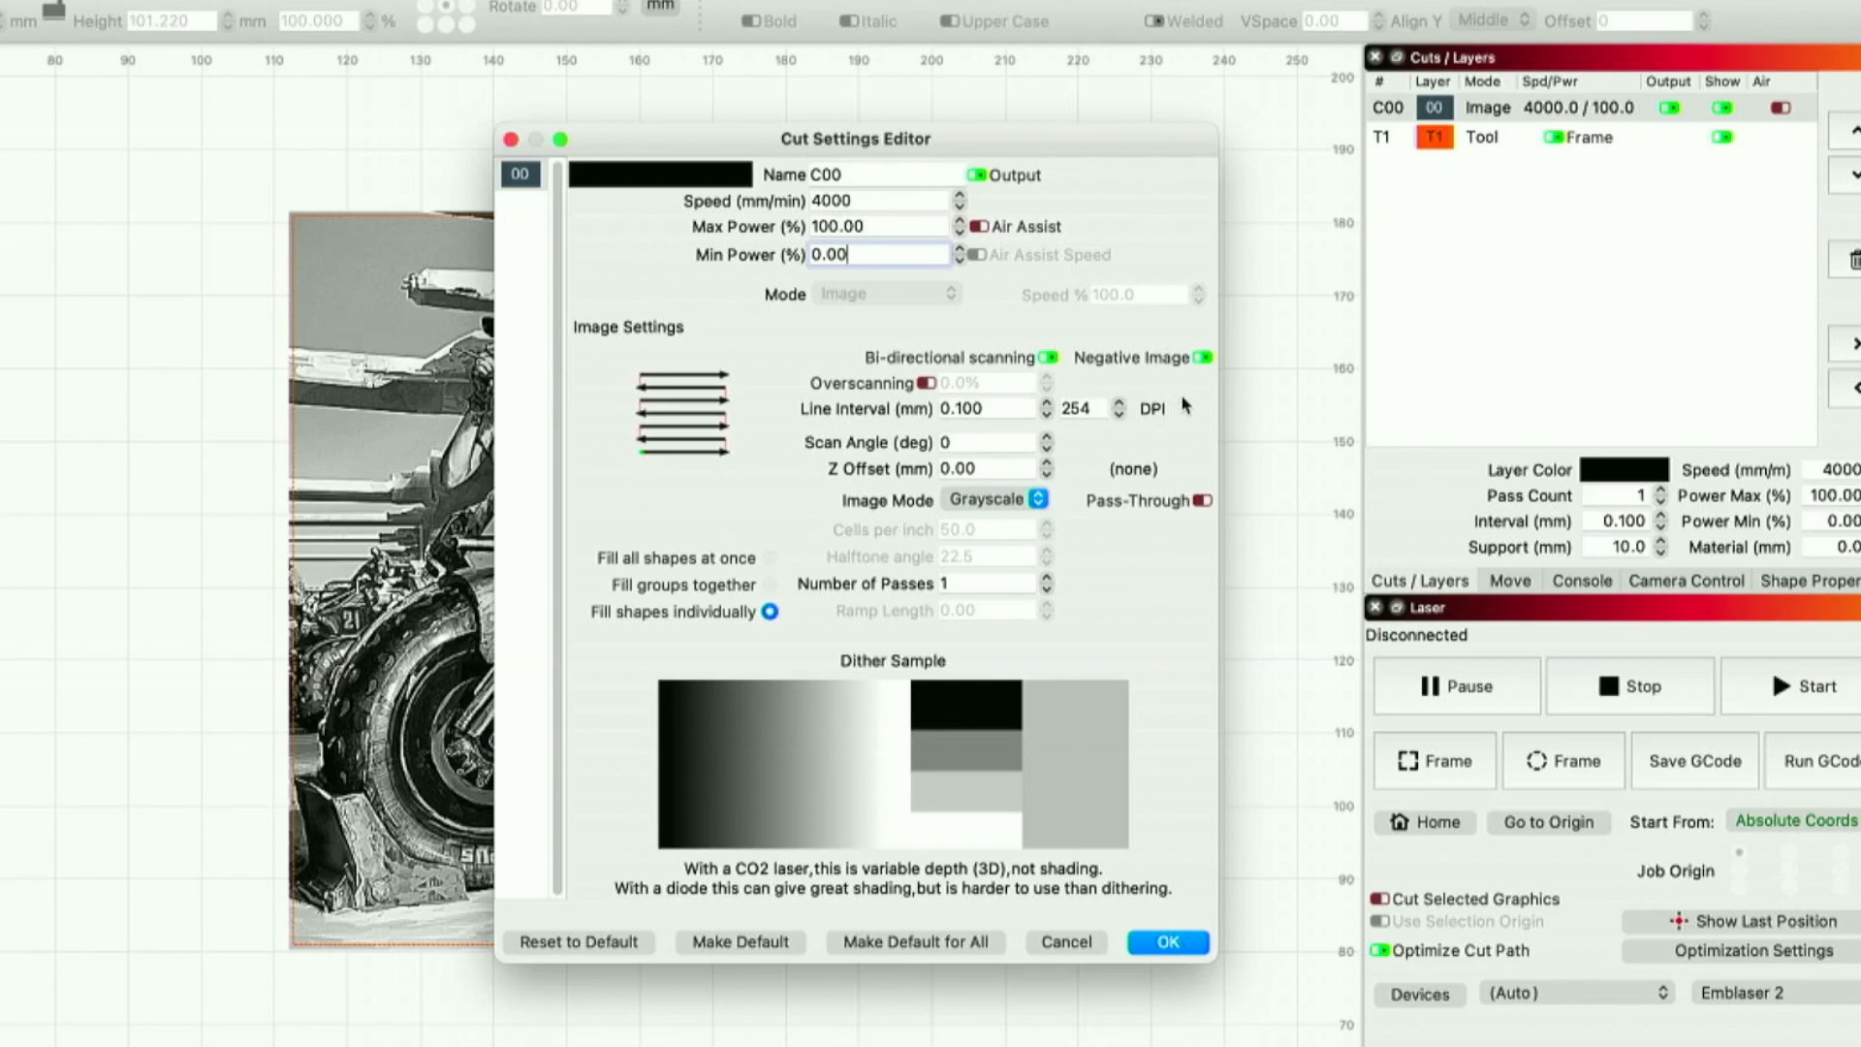
left_click(1168, 942)
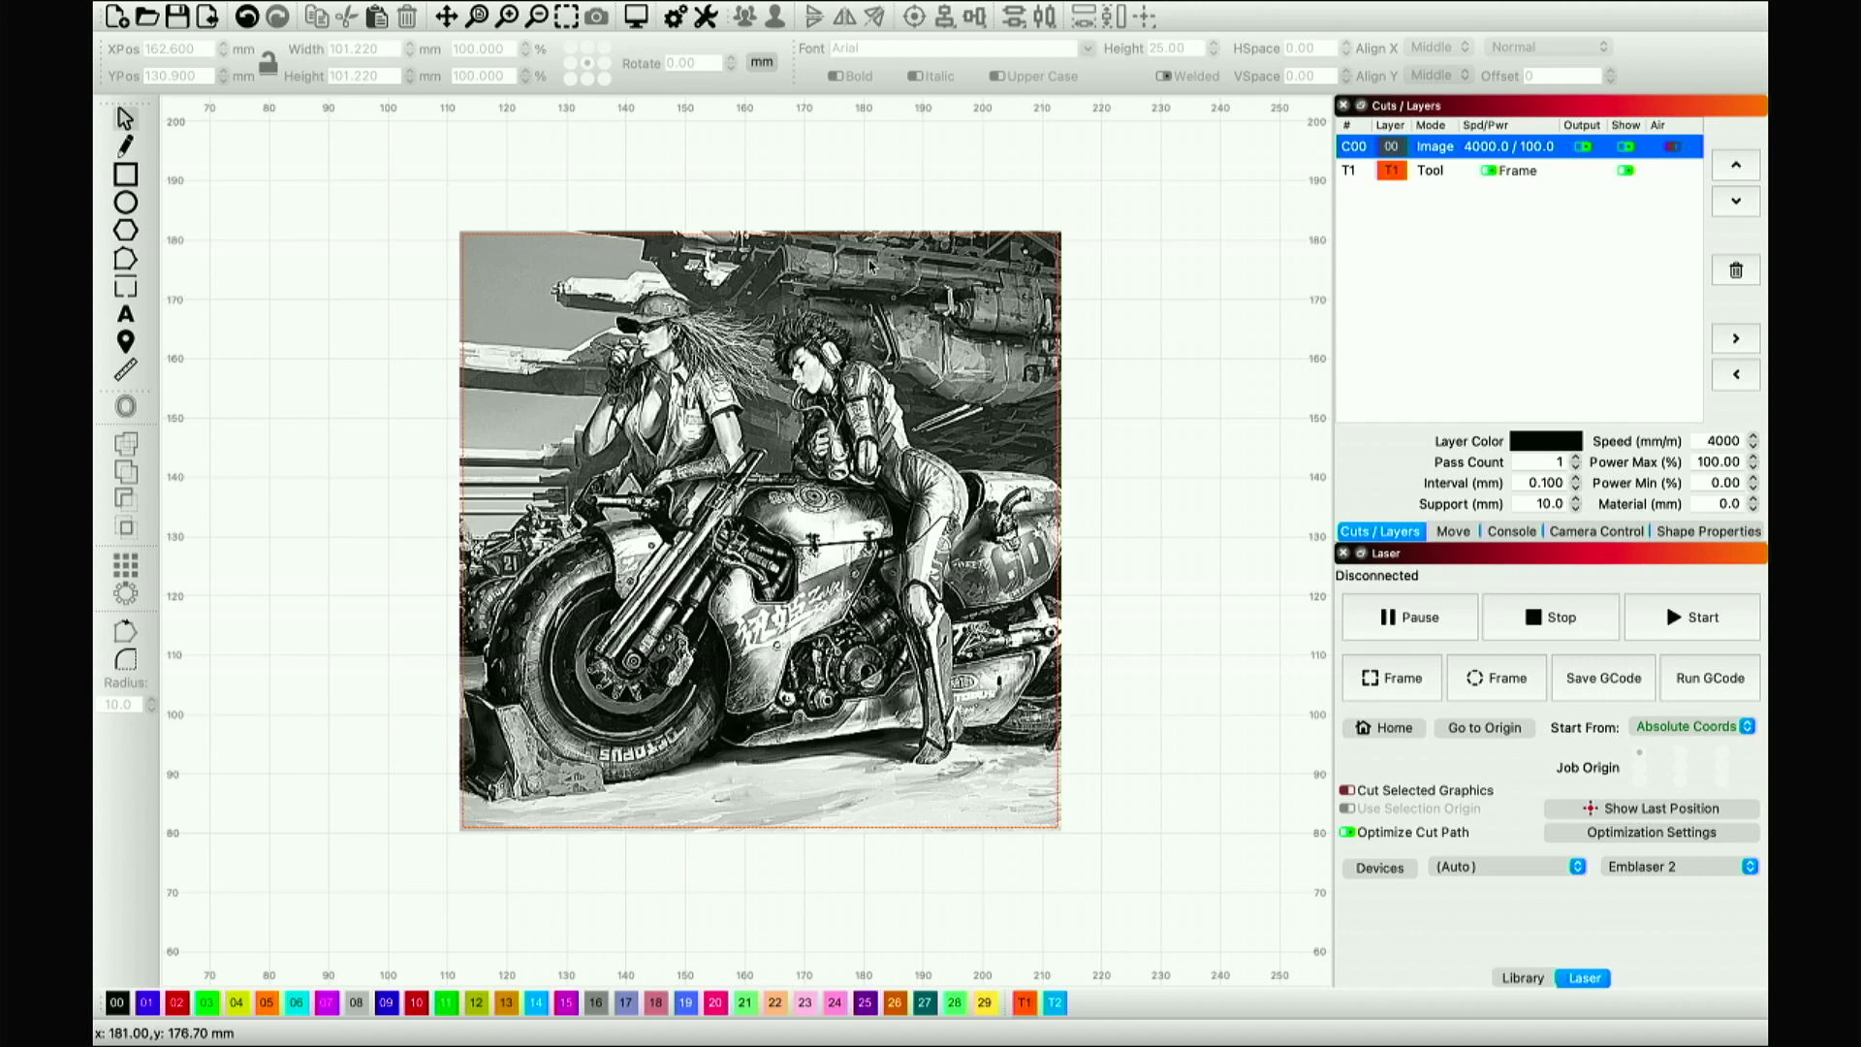
Preview the engraving job for the motorcycle image.
left_click(636, 16)
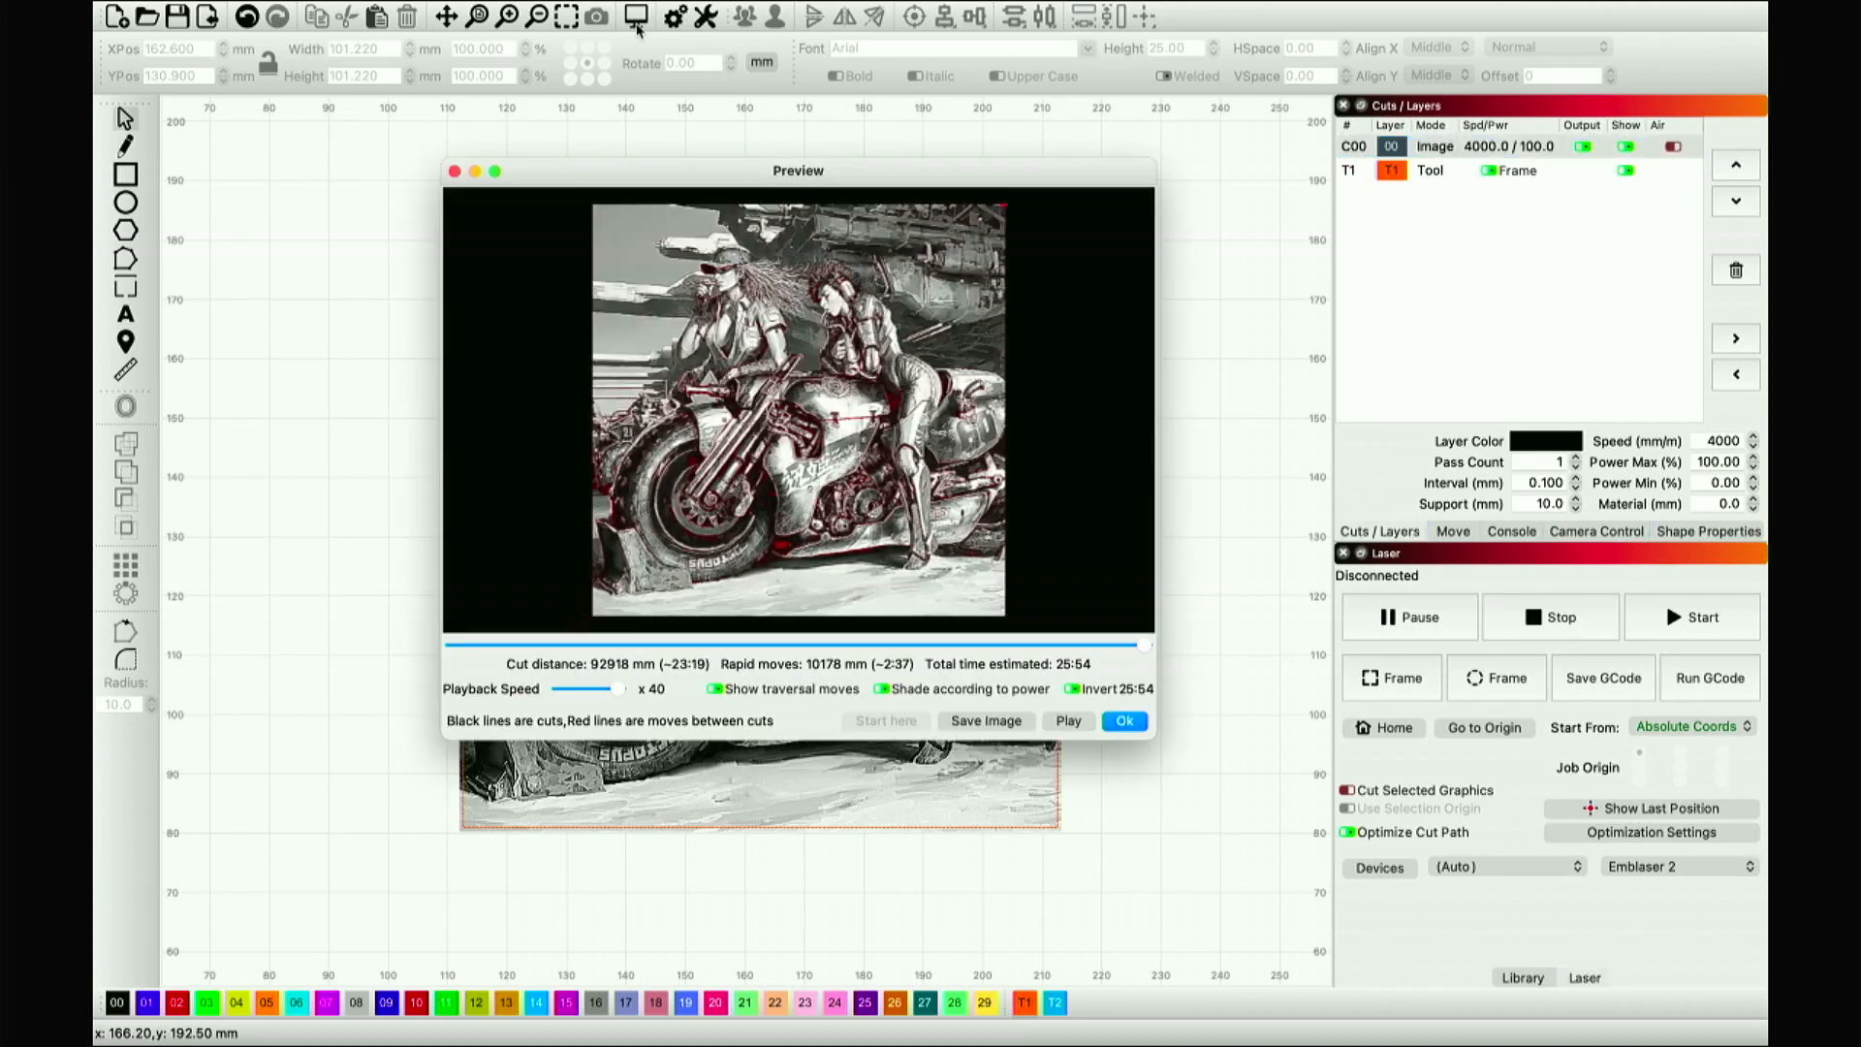